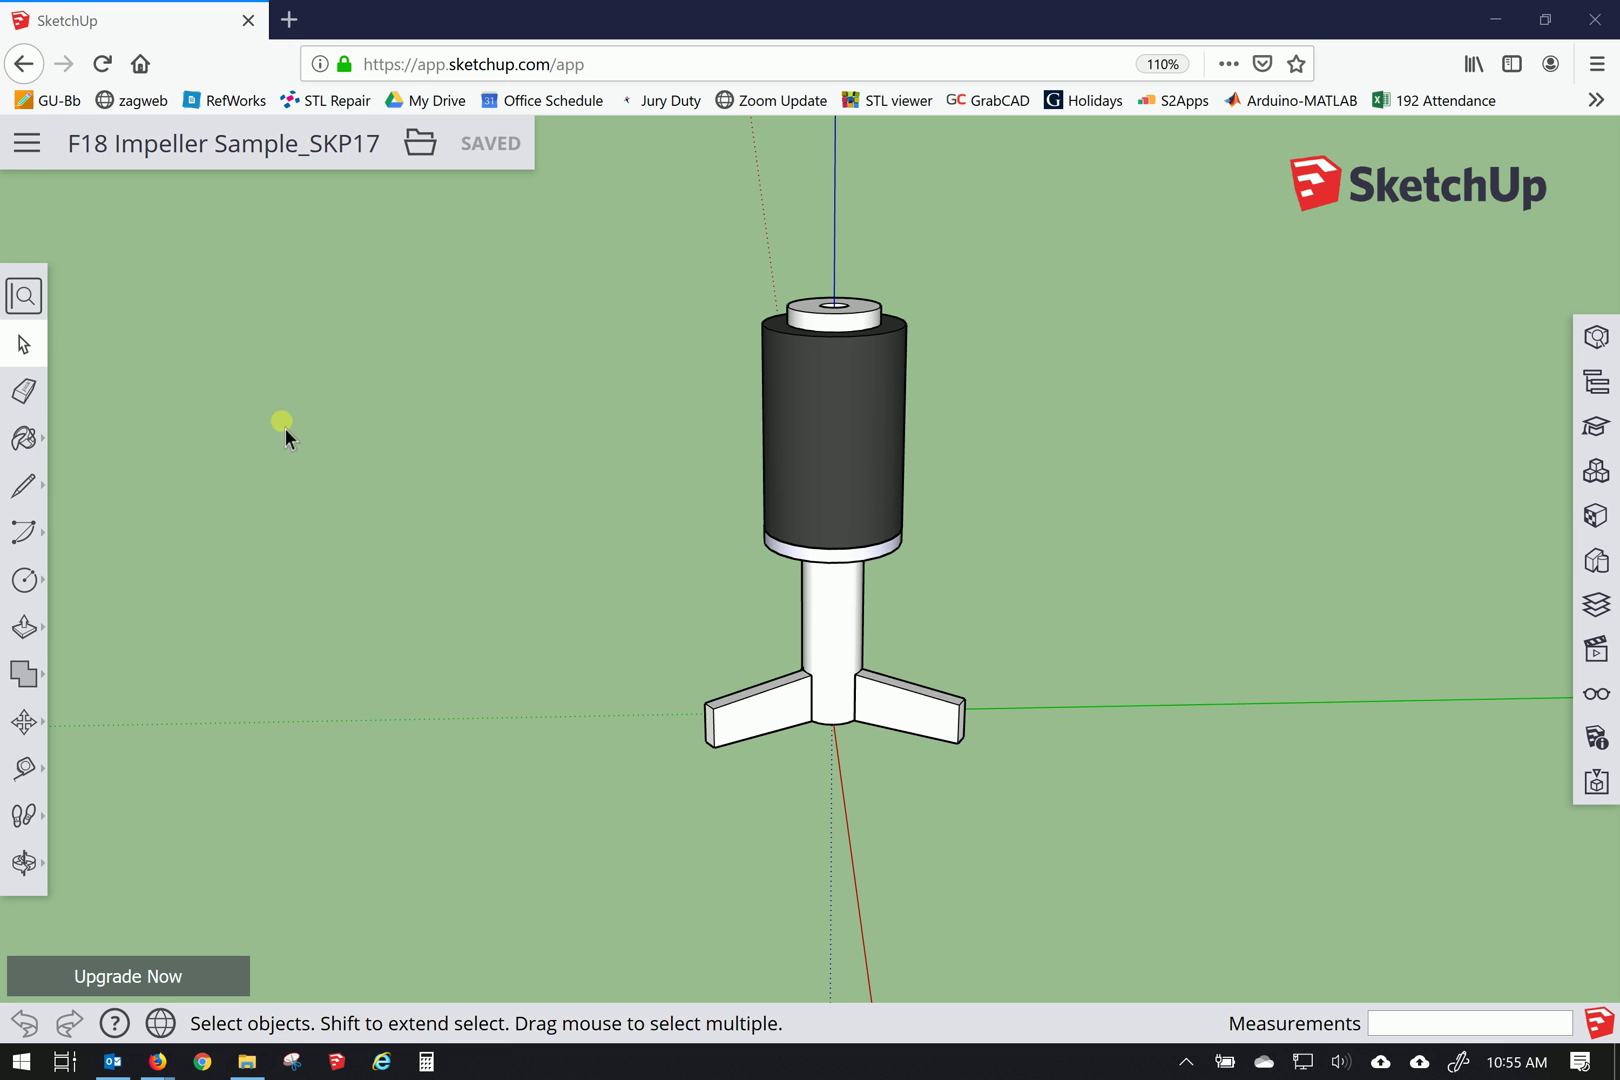
left_click(27, 148)
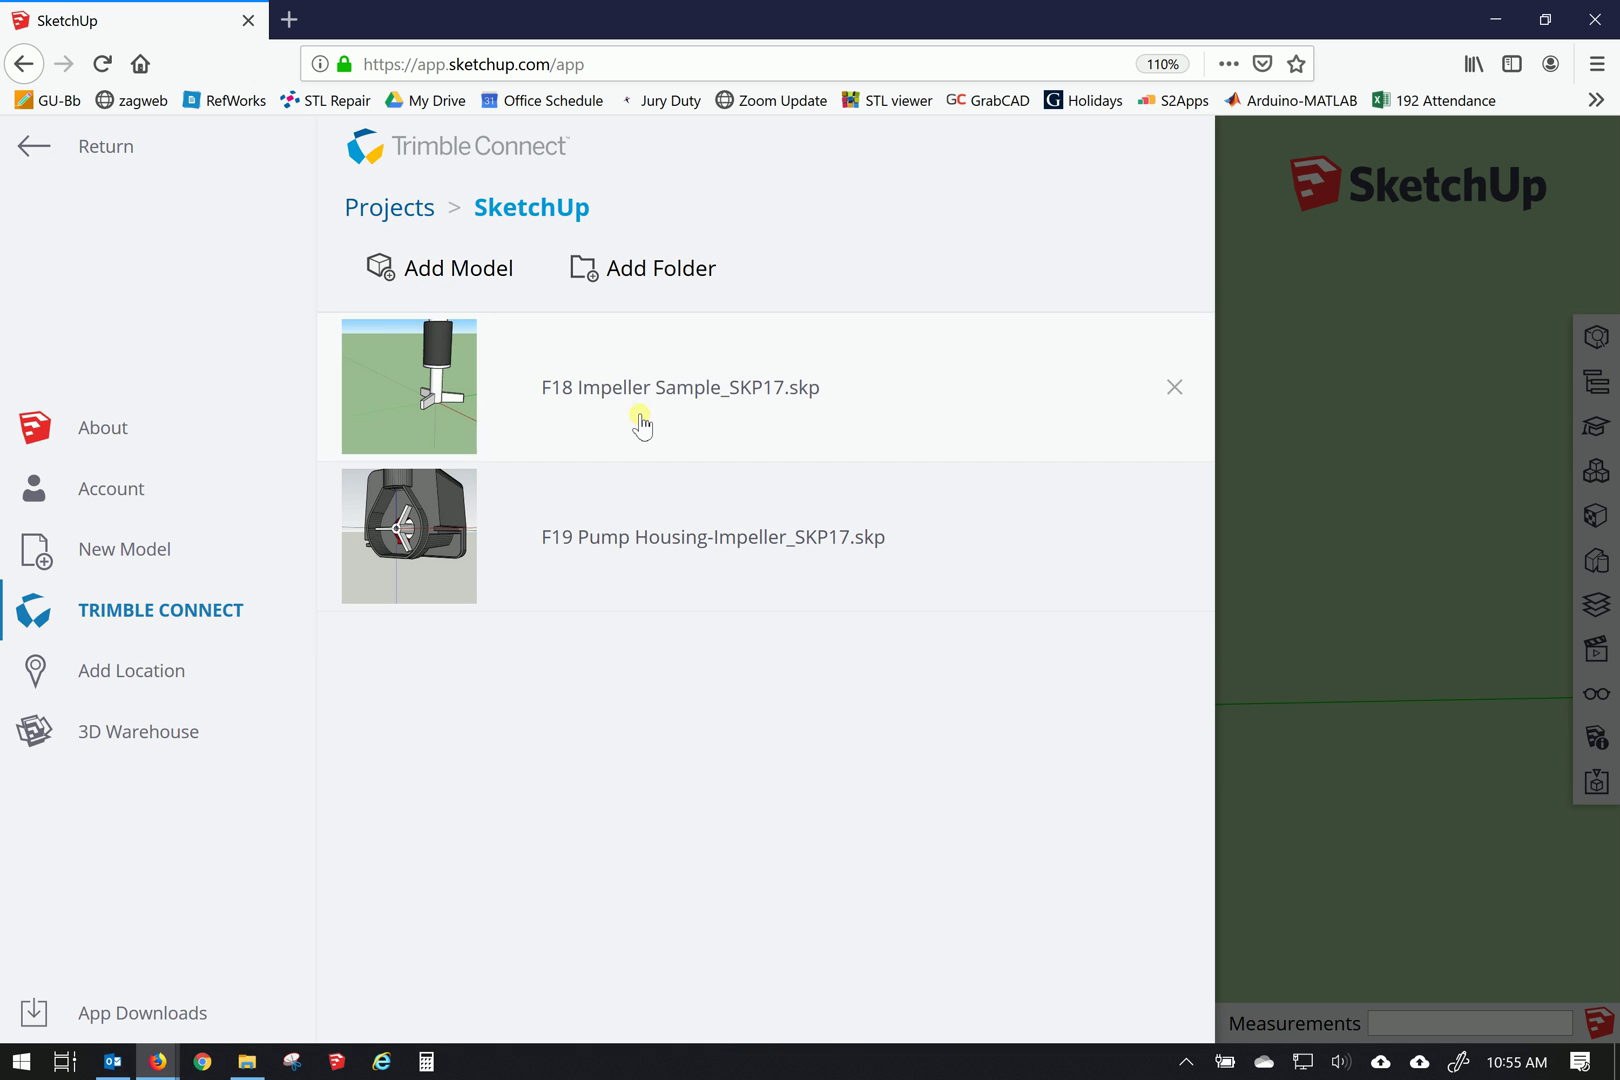
left_click(428, 277)
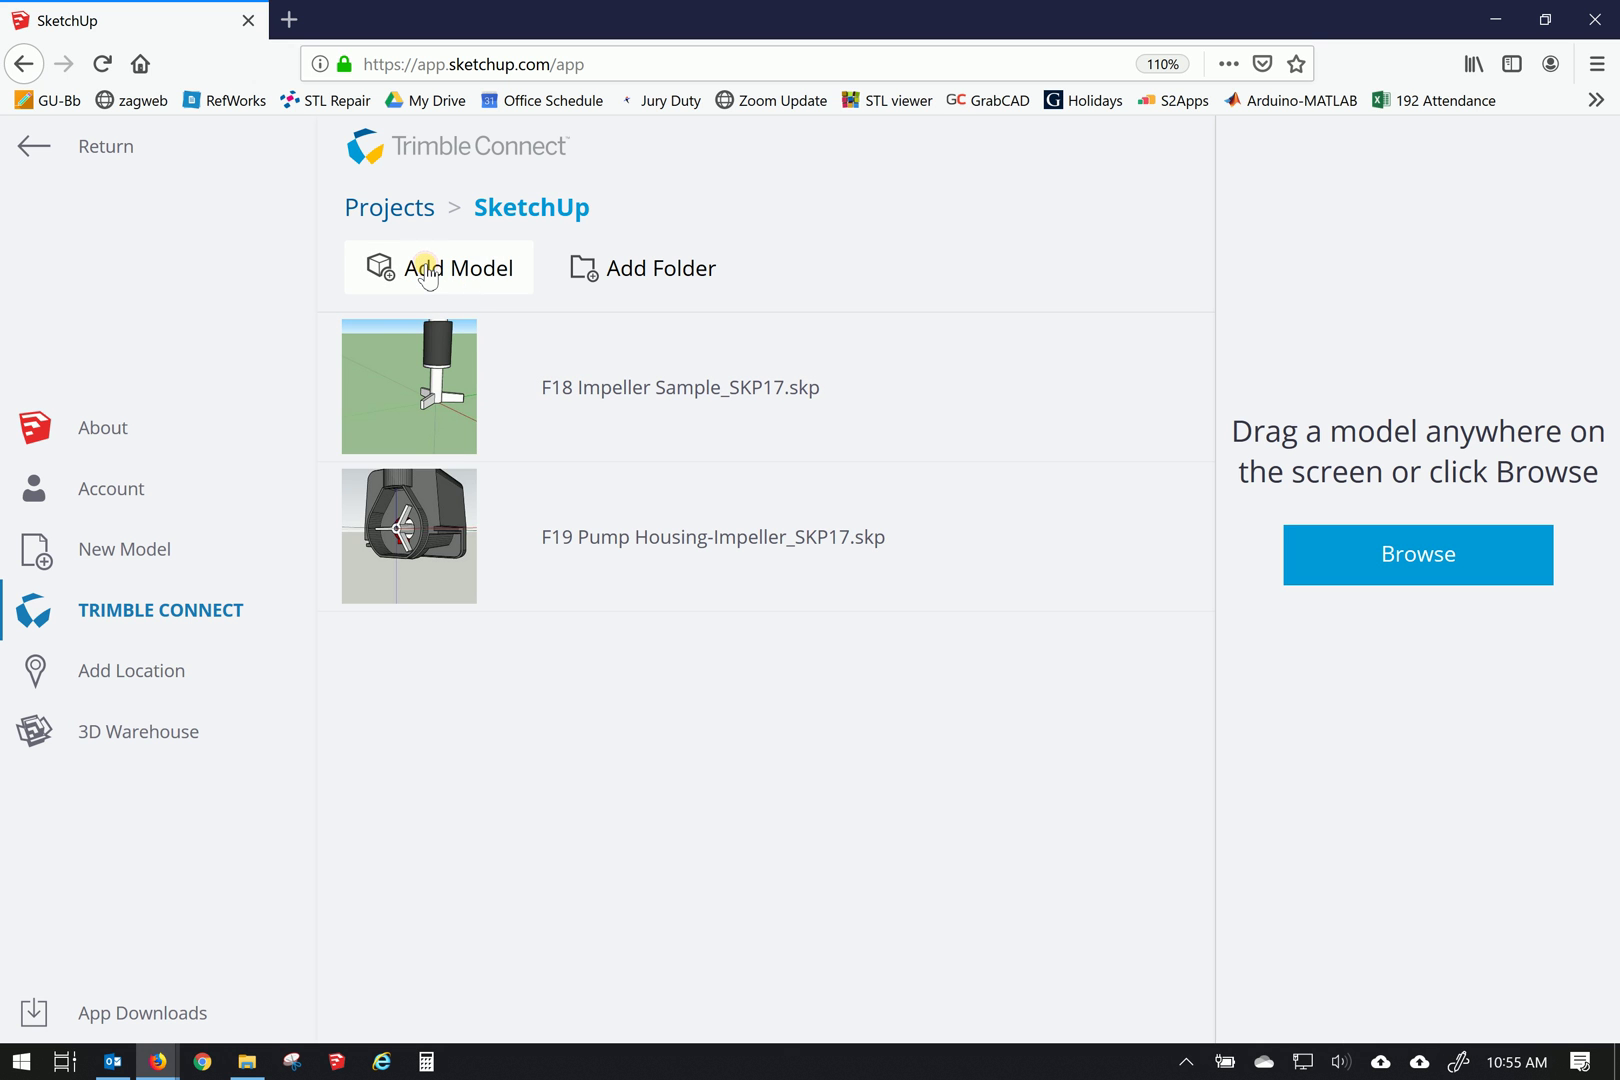
left_click(1416, 552)
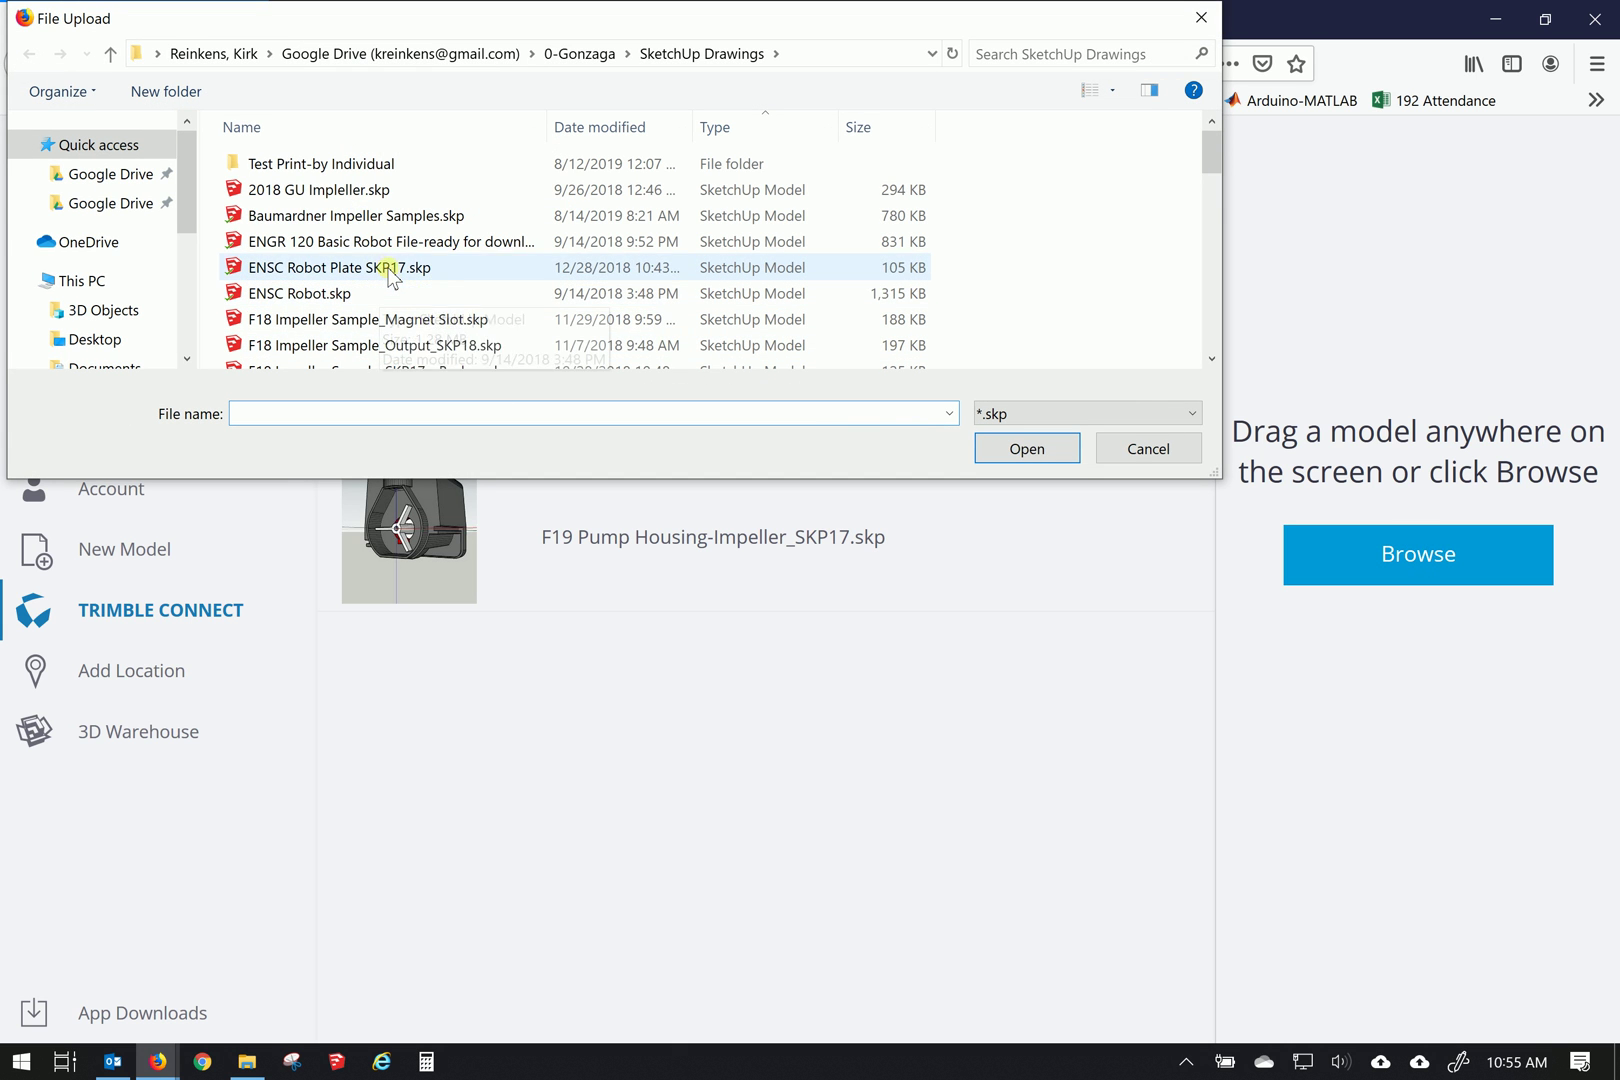
scroll(395, 280, "down", 1)
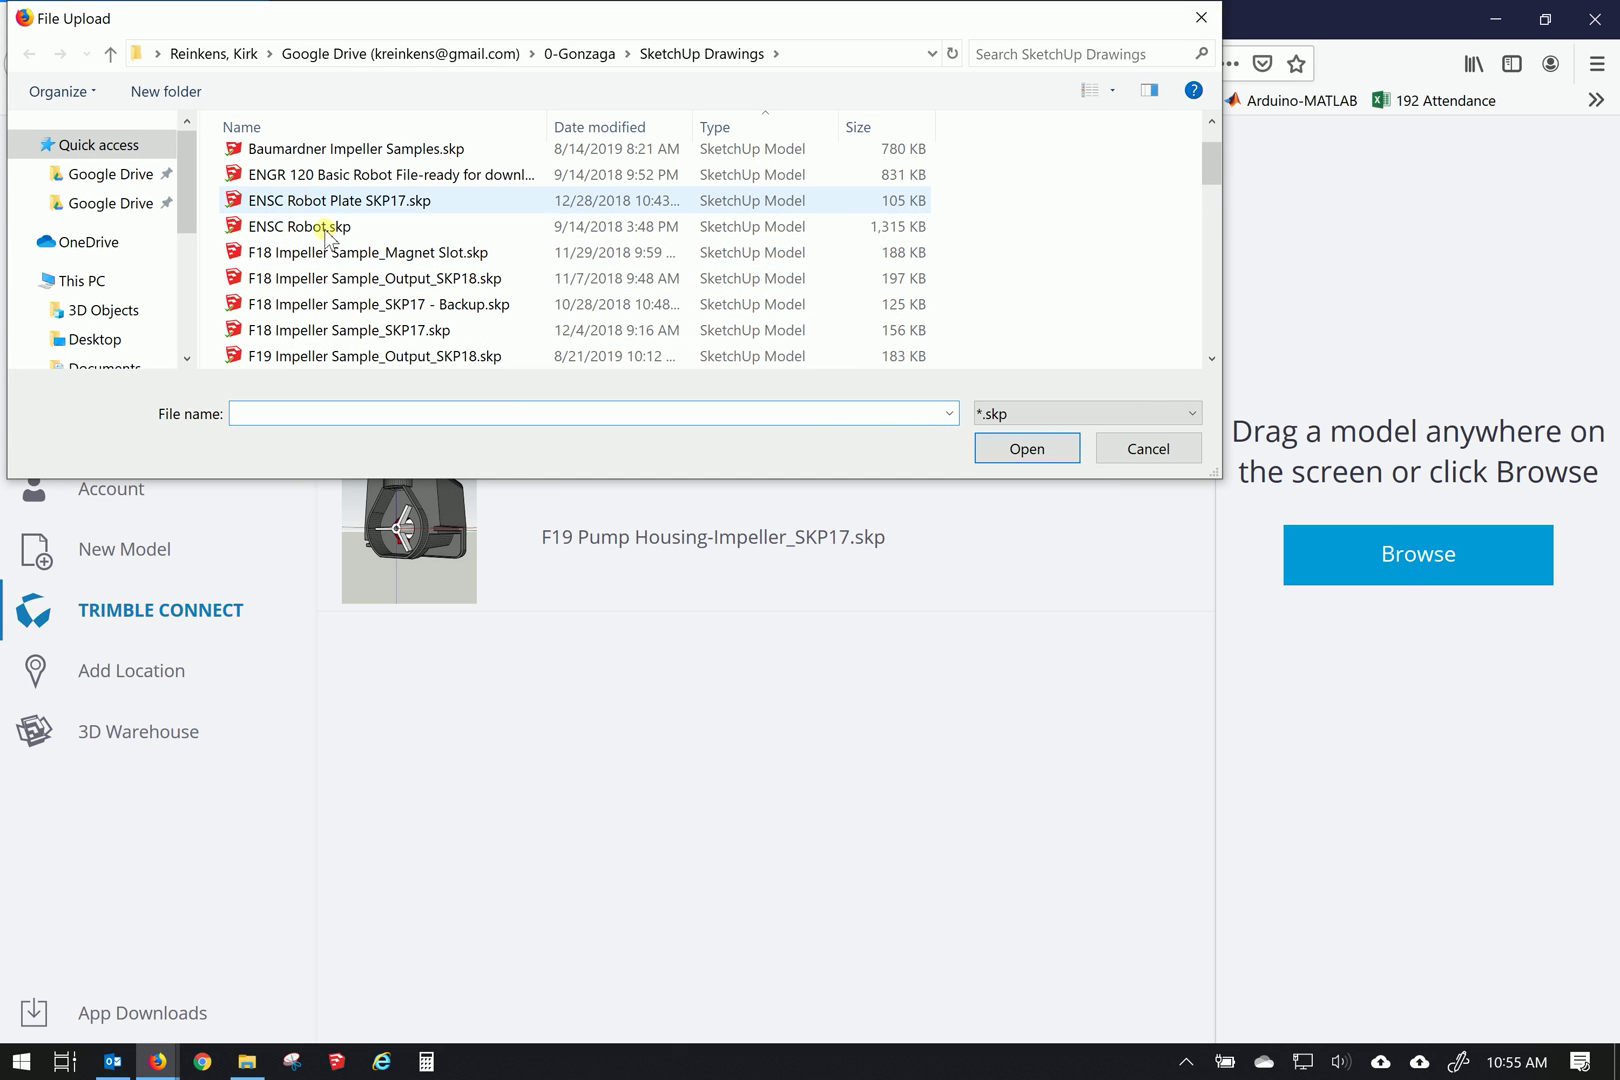
scroll(440, 252, "down", 1)
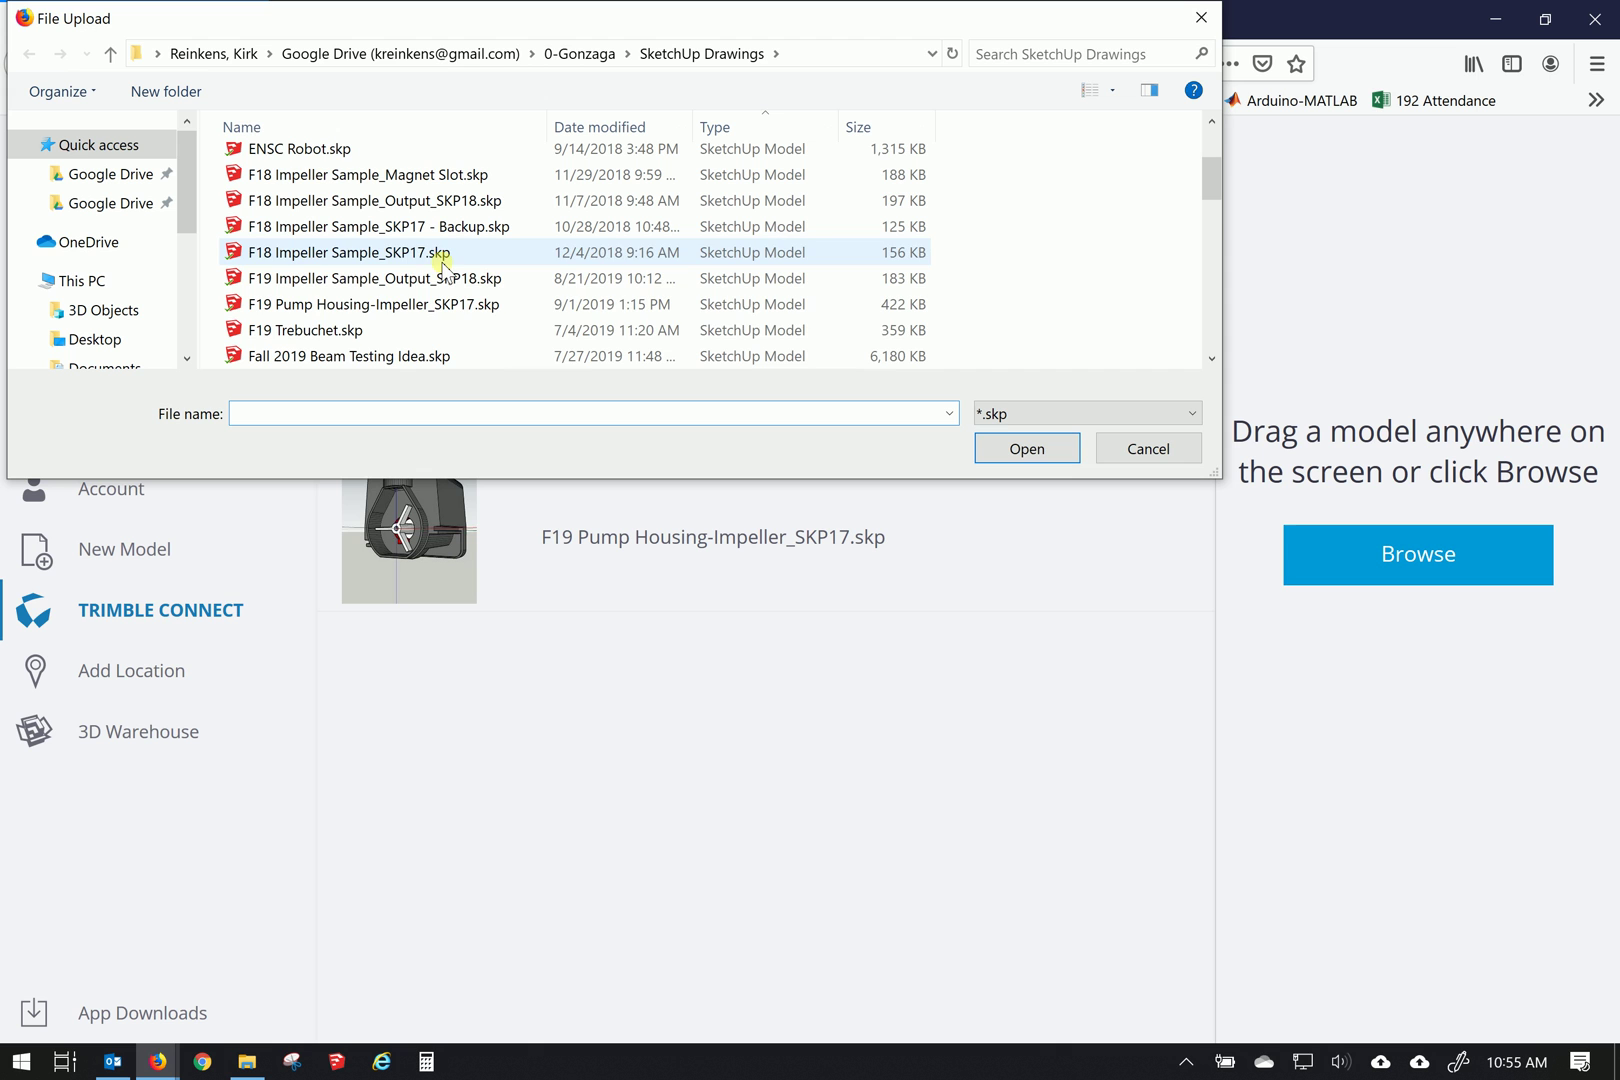
left_click(355, 252)
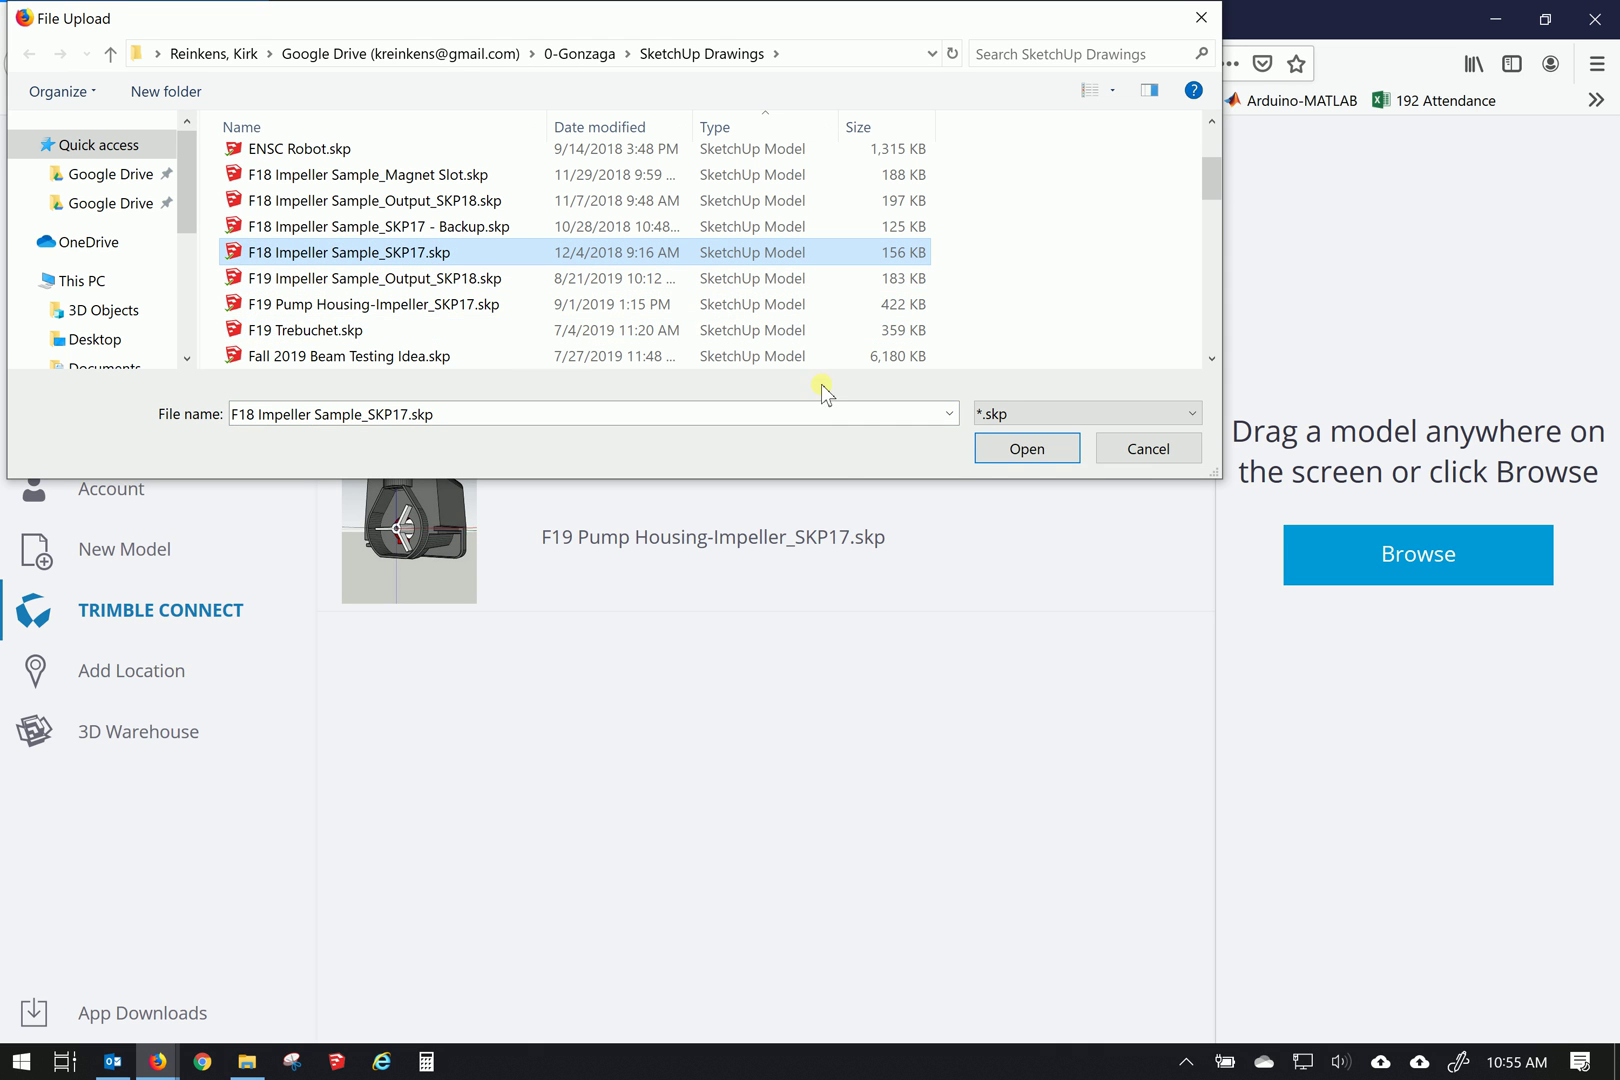
left_click(1148, 449)
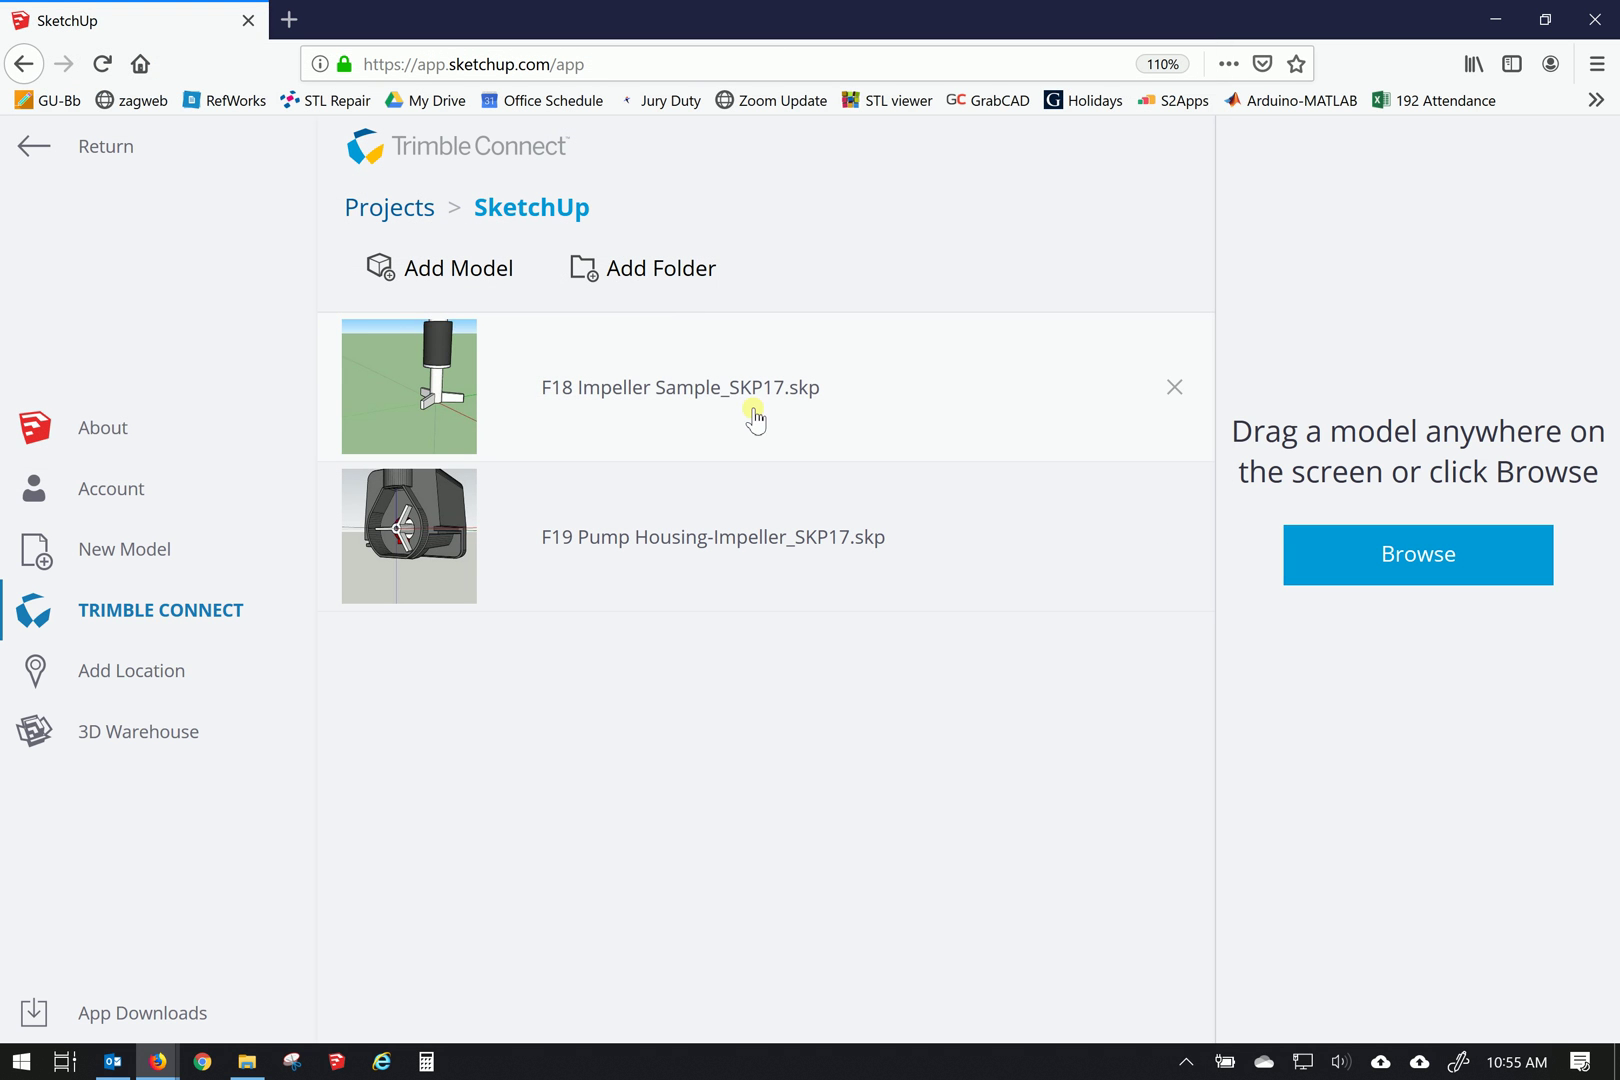
- Open the model F18 Impeller Sample_SKP17.skp from the SketchUp project on Trimble Connect
left_click(622, 388)
left_click(1403, 1010)
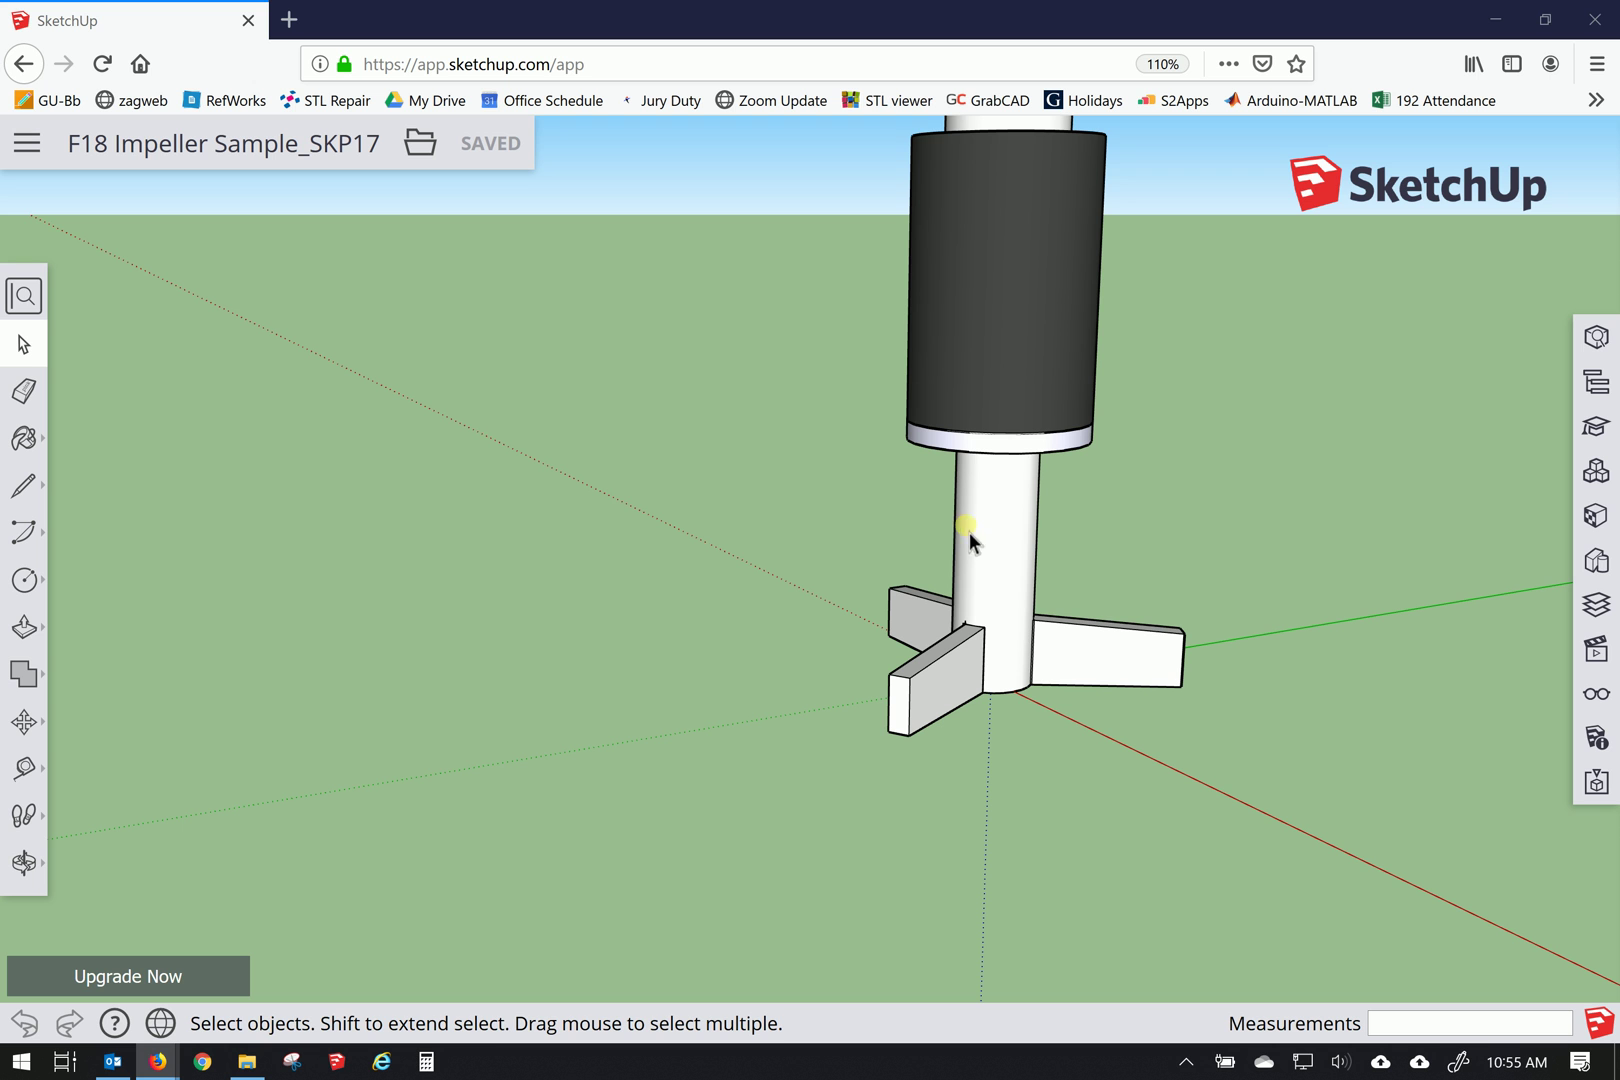
- Examine the impeller model from several sides and at different zoom distances
middle_click_drag(1041, 517, 809, 508)
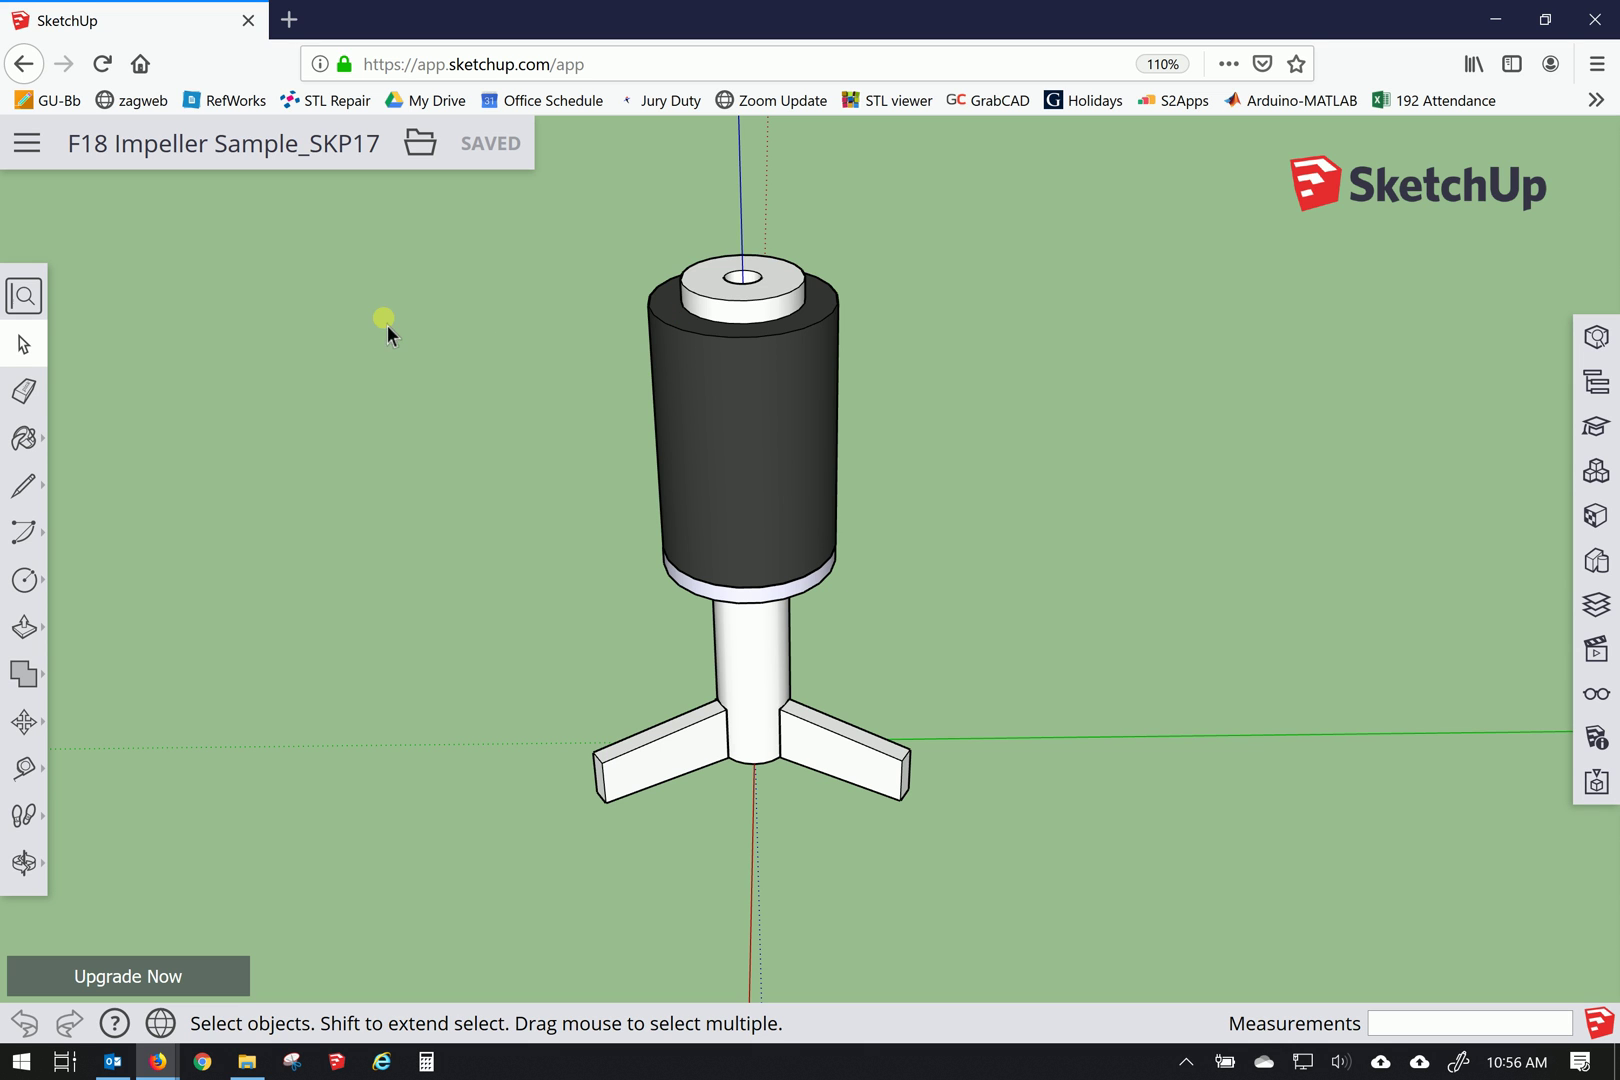
scroll(805, 430, "down", 1)
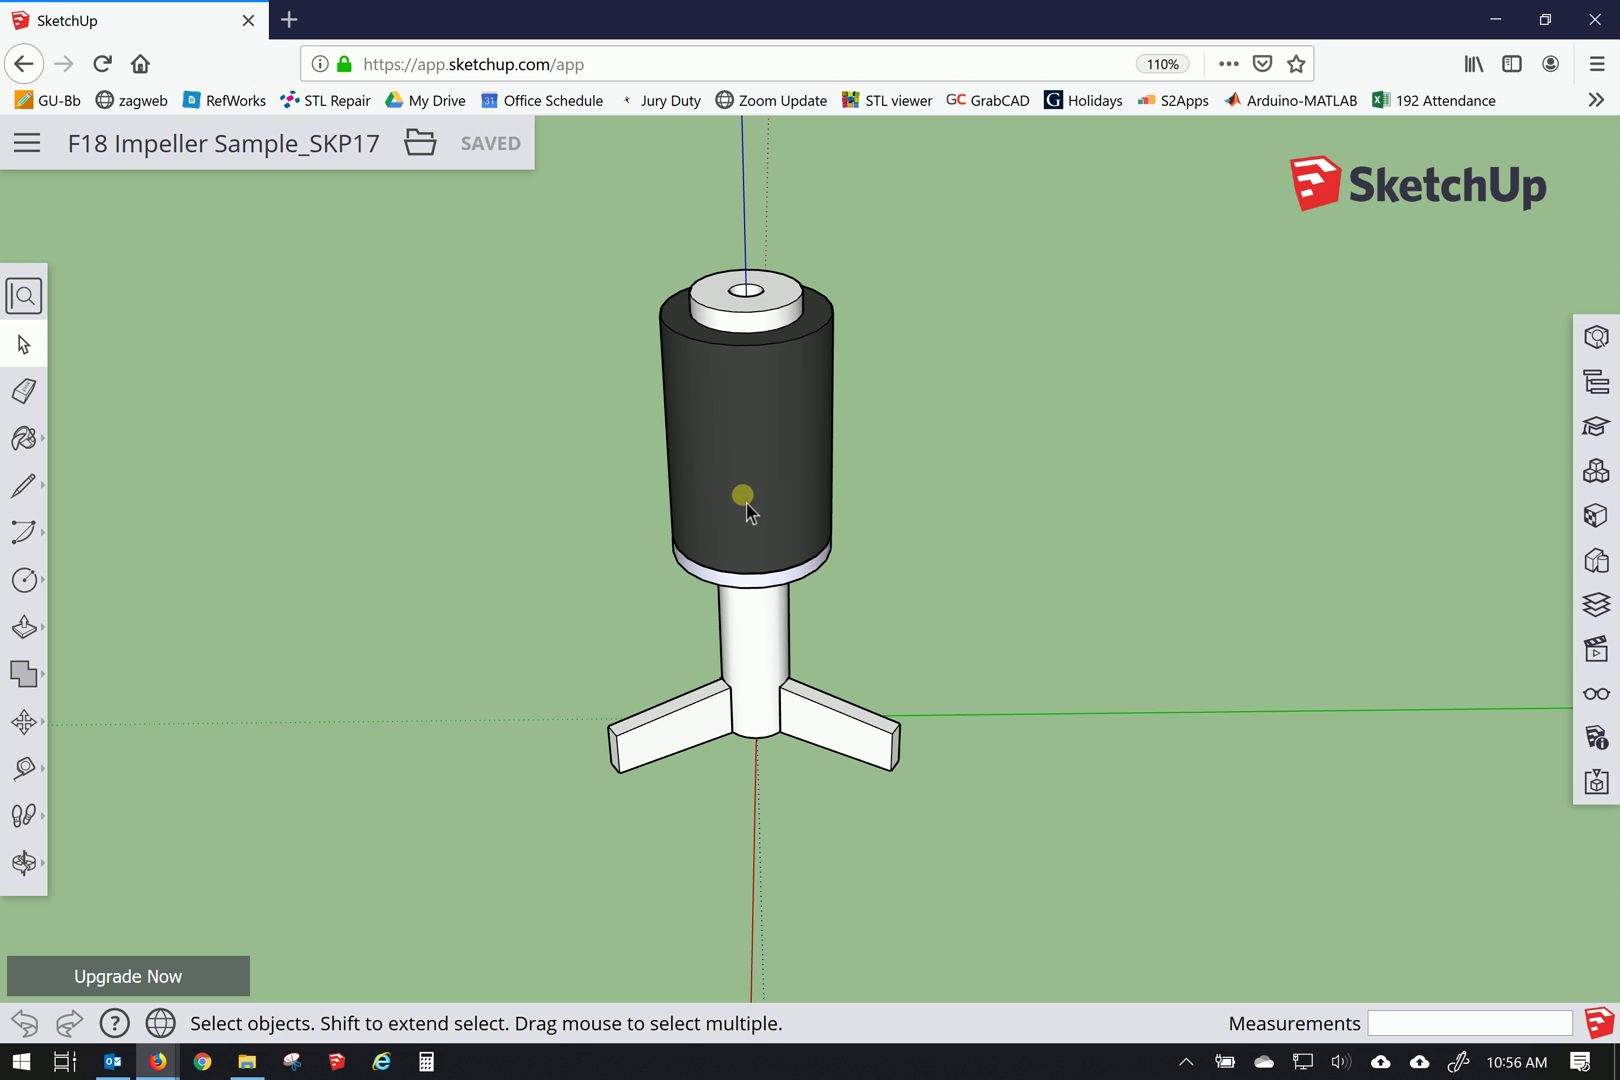
scroll(716, 475, "down", 1)
scroll(716, 475, "up", 3)
scroll(716, 476, "down", 3)
scroll(716, 476, "up", 2)
middle_click_drag(716, 480, 1100, 640)
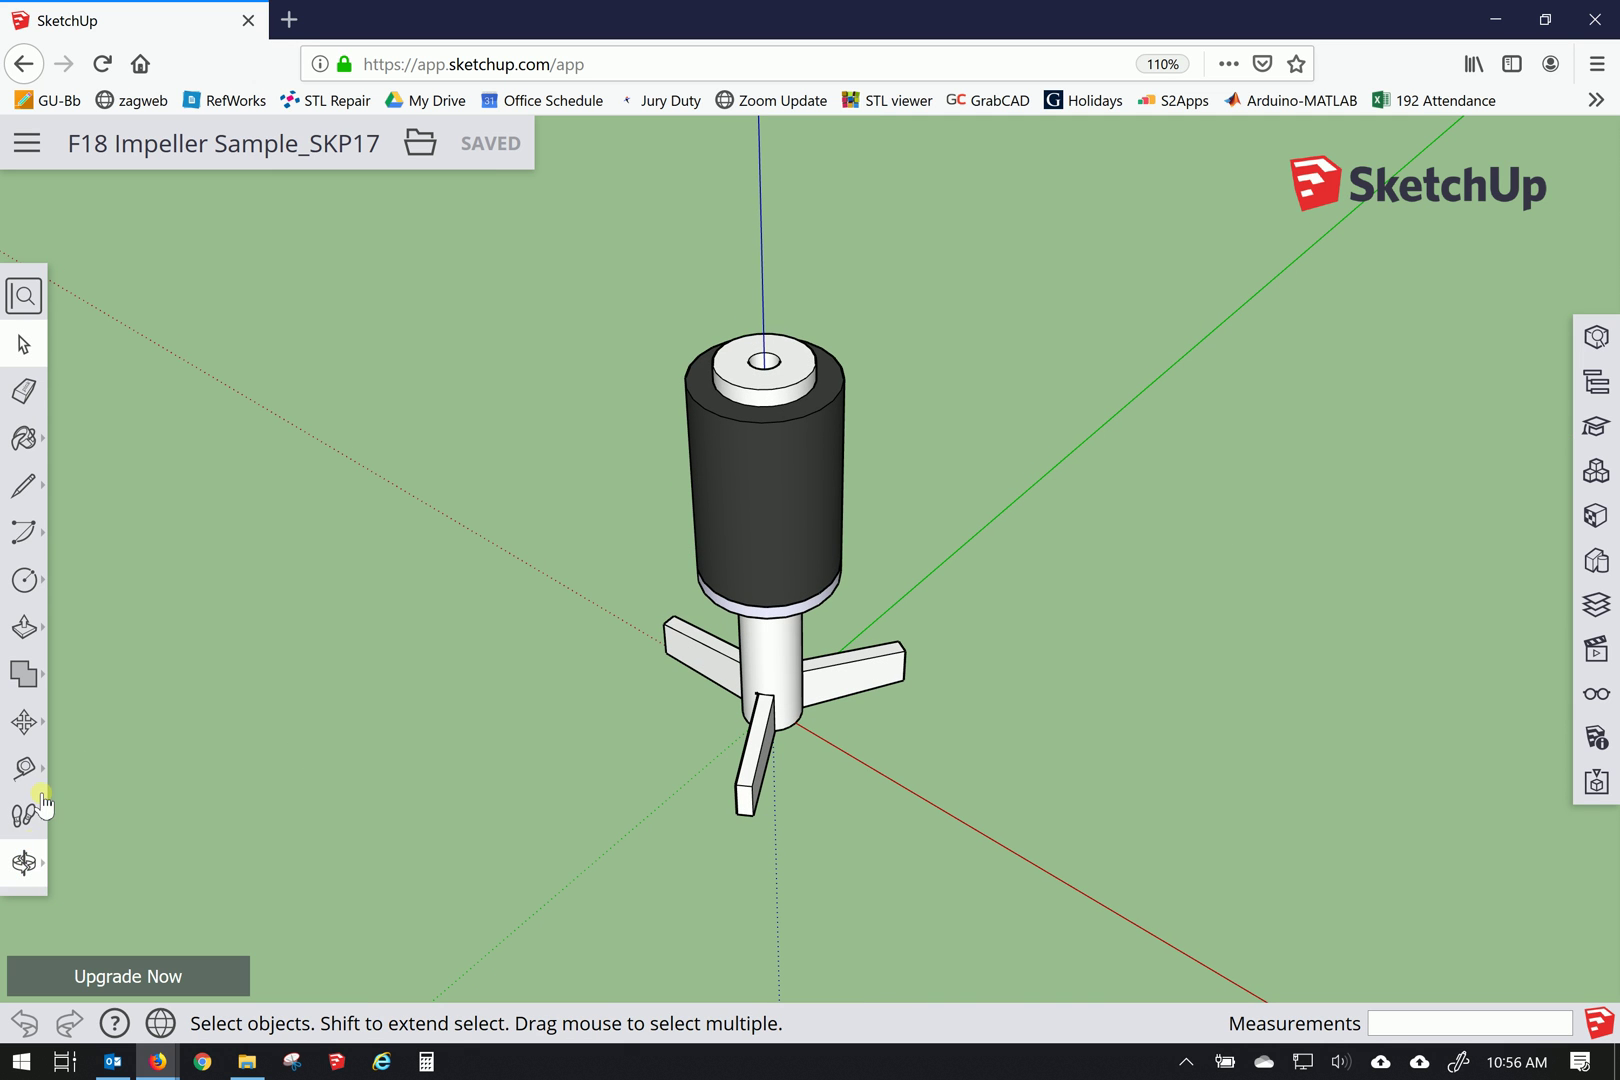
left_click(24, 294)
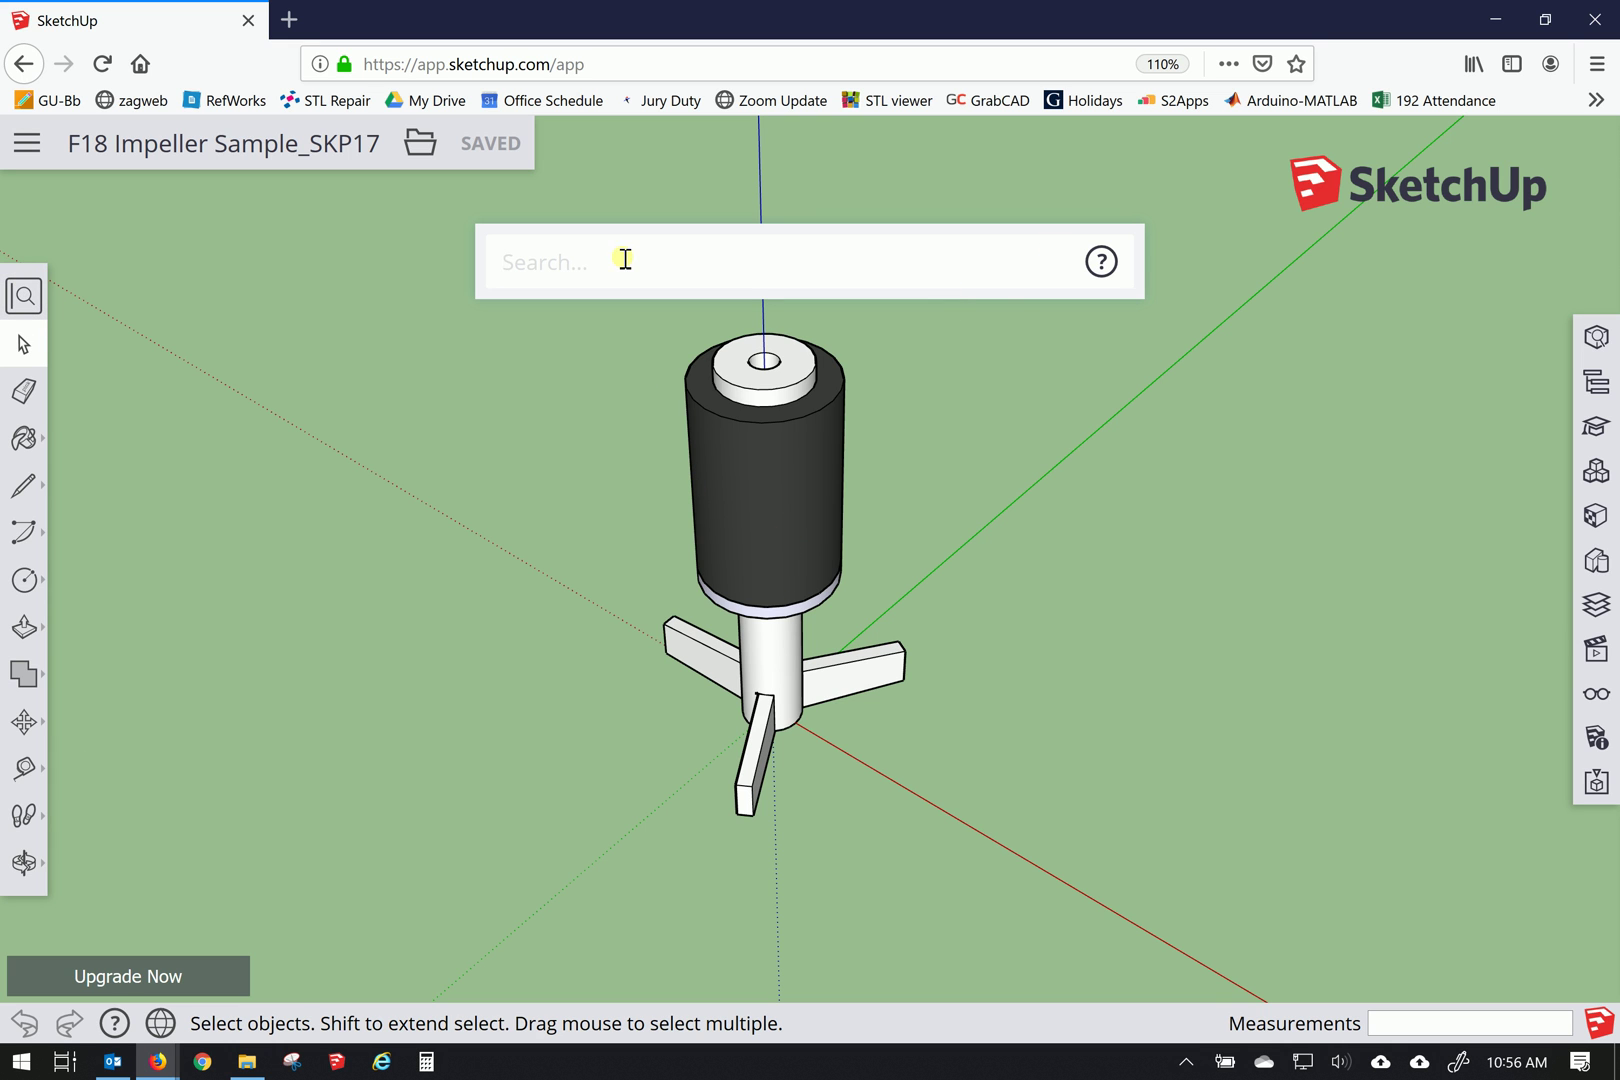
left_click(978, 317)
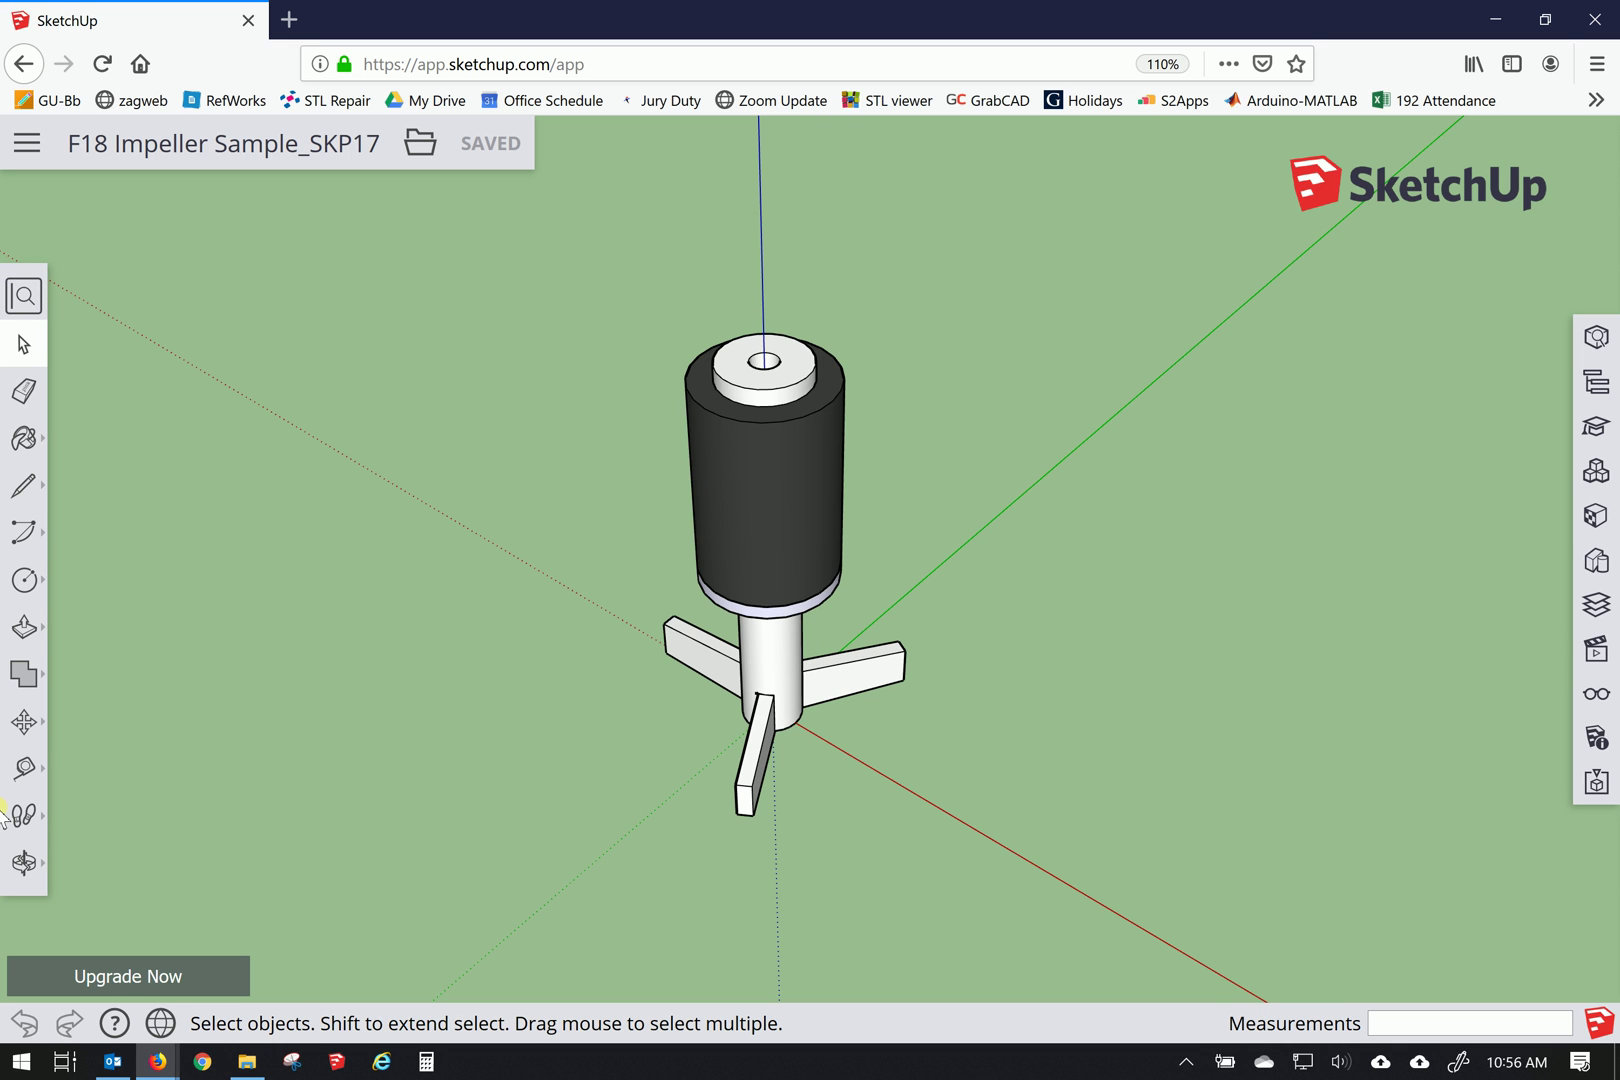
- Inspect the impeller closely with the Zoom tool and from a lower angle with the Orbit tool
left_click(28, 866)
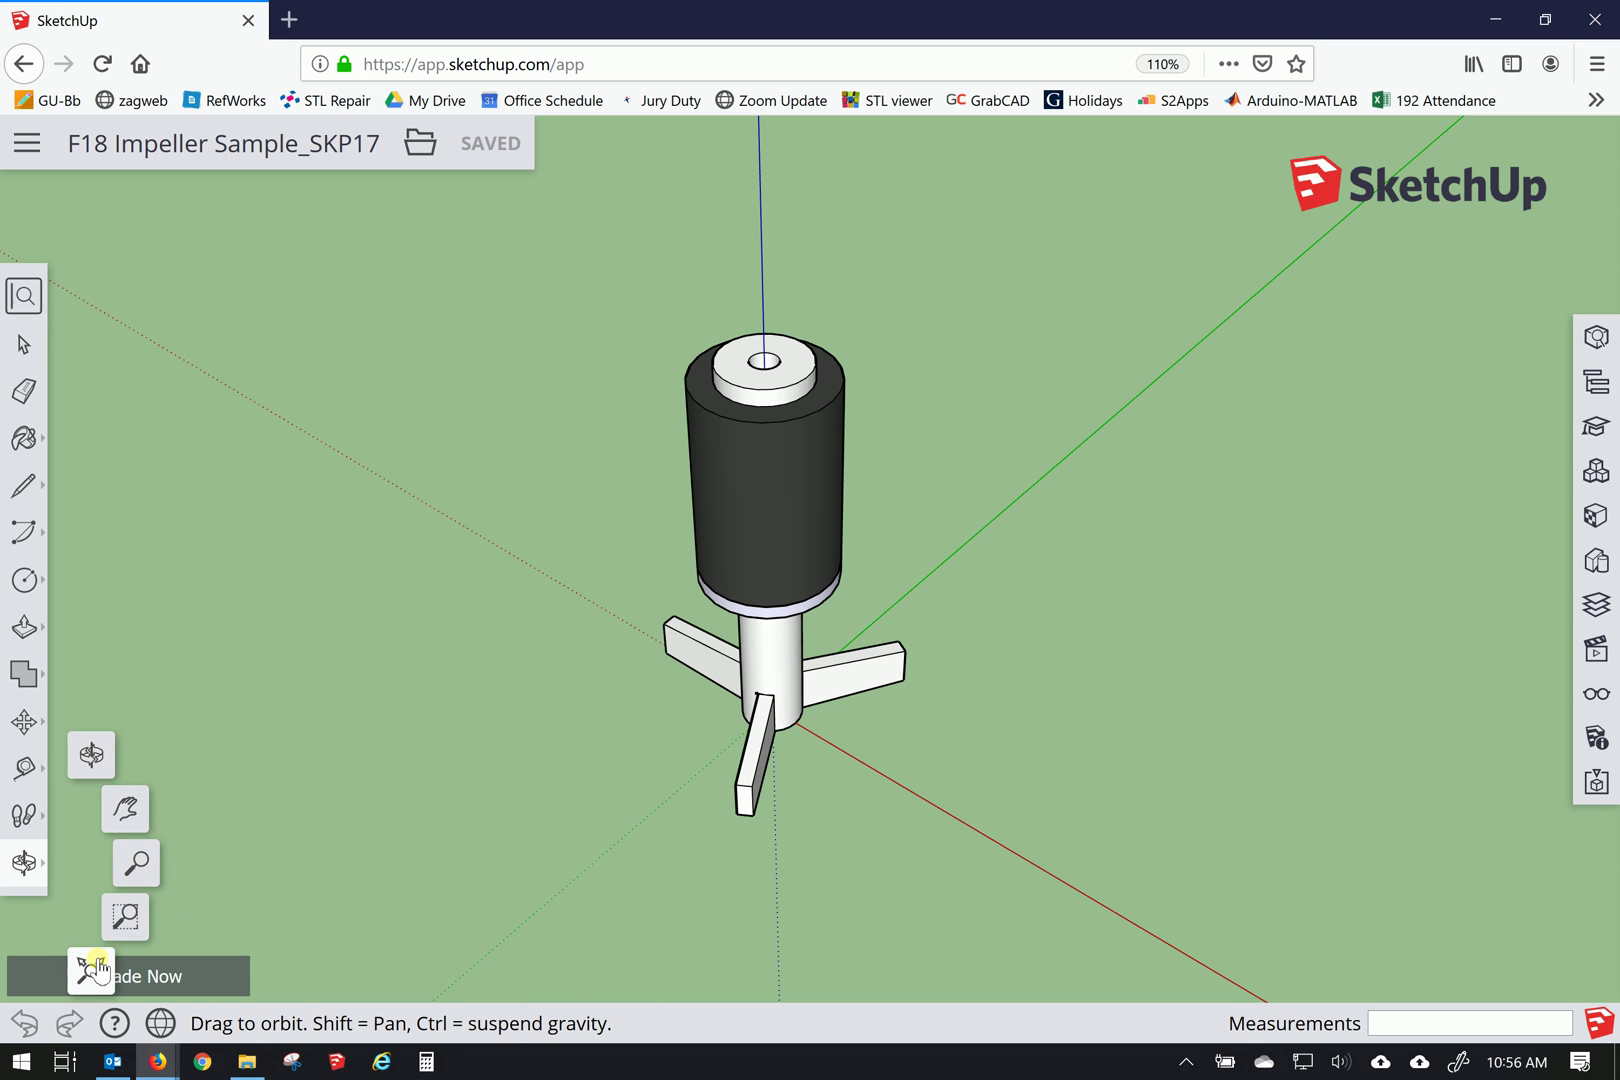
left_click(137, 878)
scroll(745, 470, "down", 3)
scroll(733, 472, "up", 3)
scroll(760, 468, "up", 2)
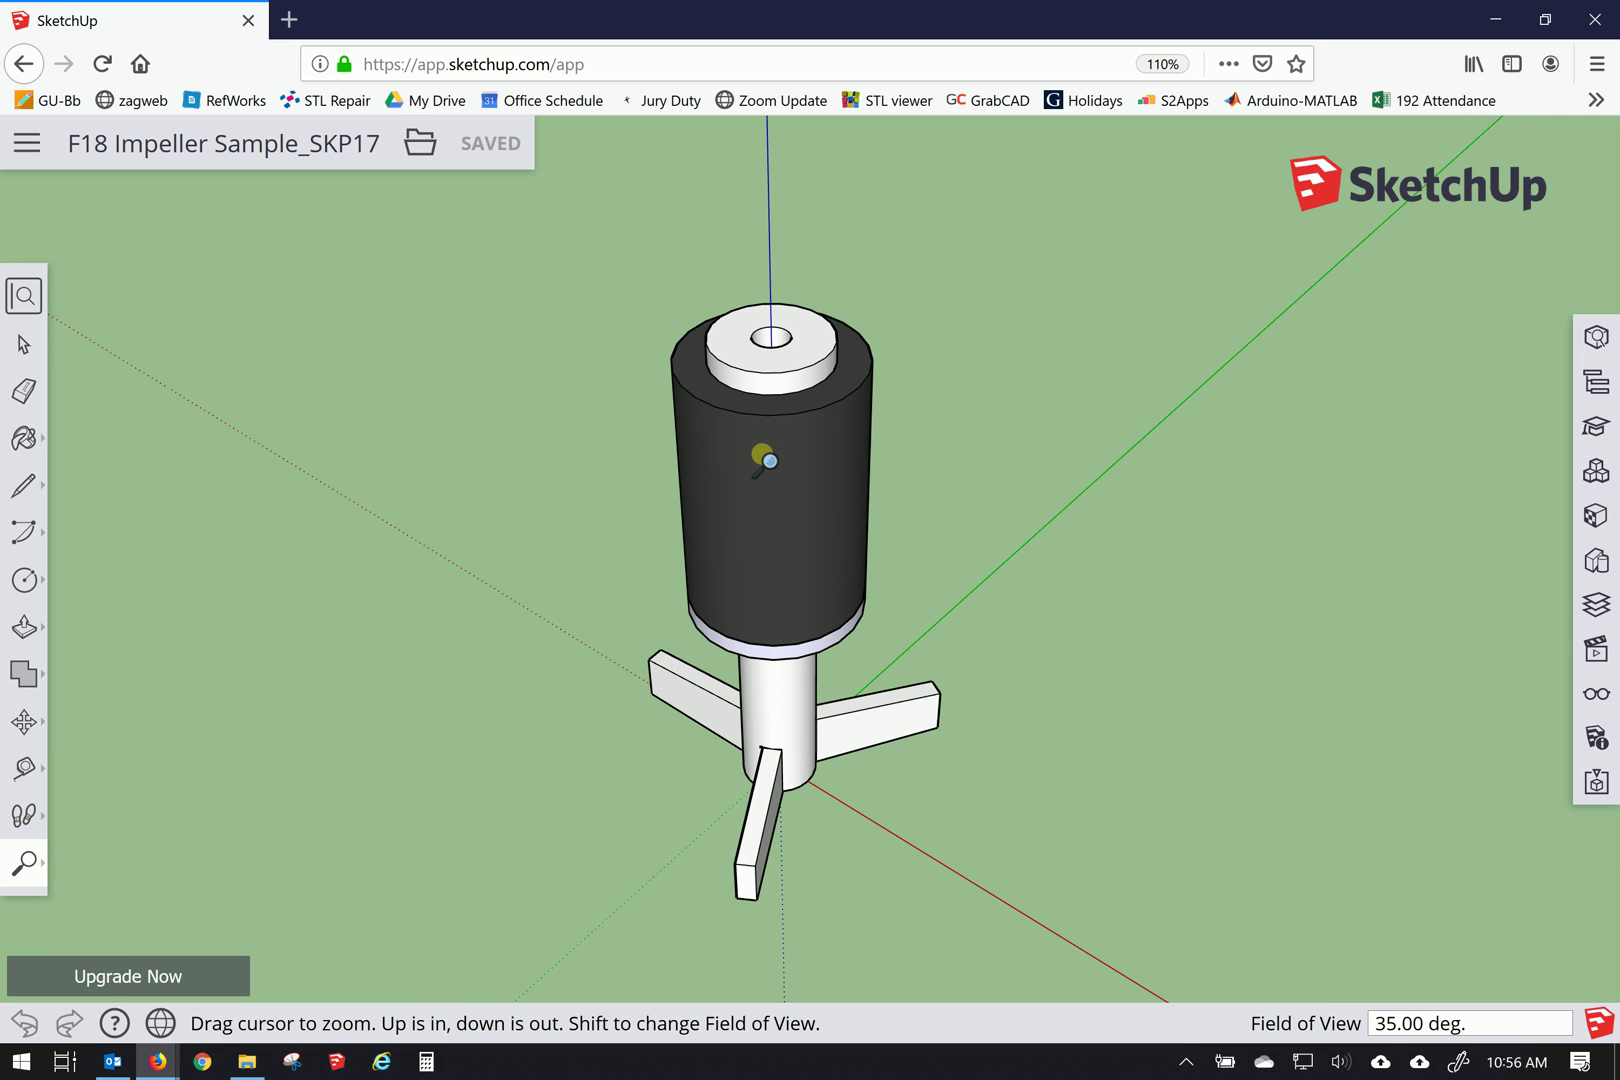
left_click(27, 860)
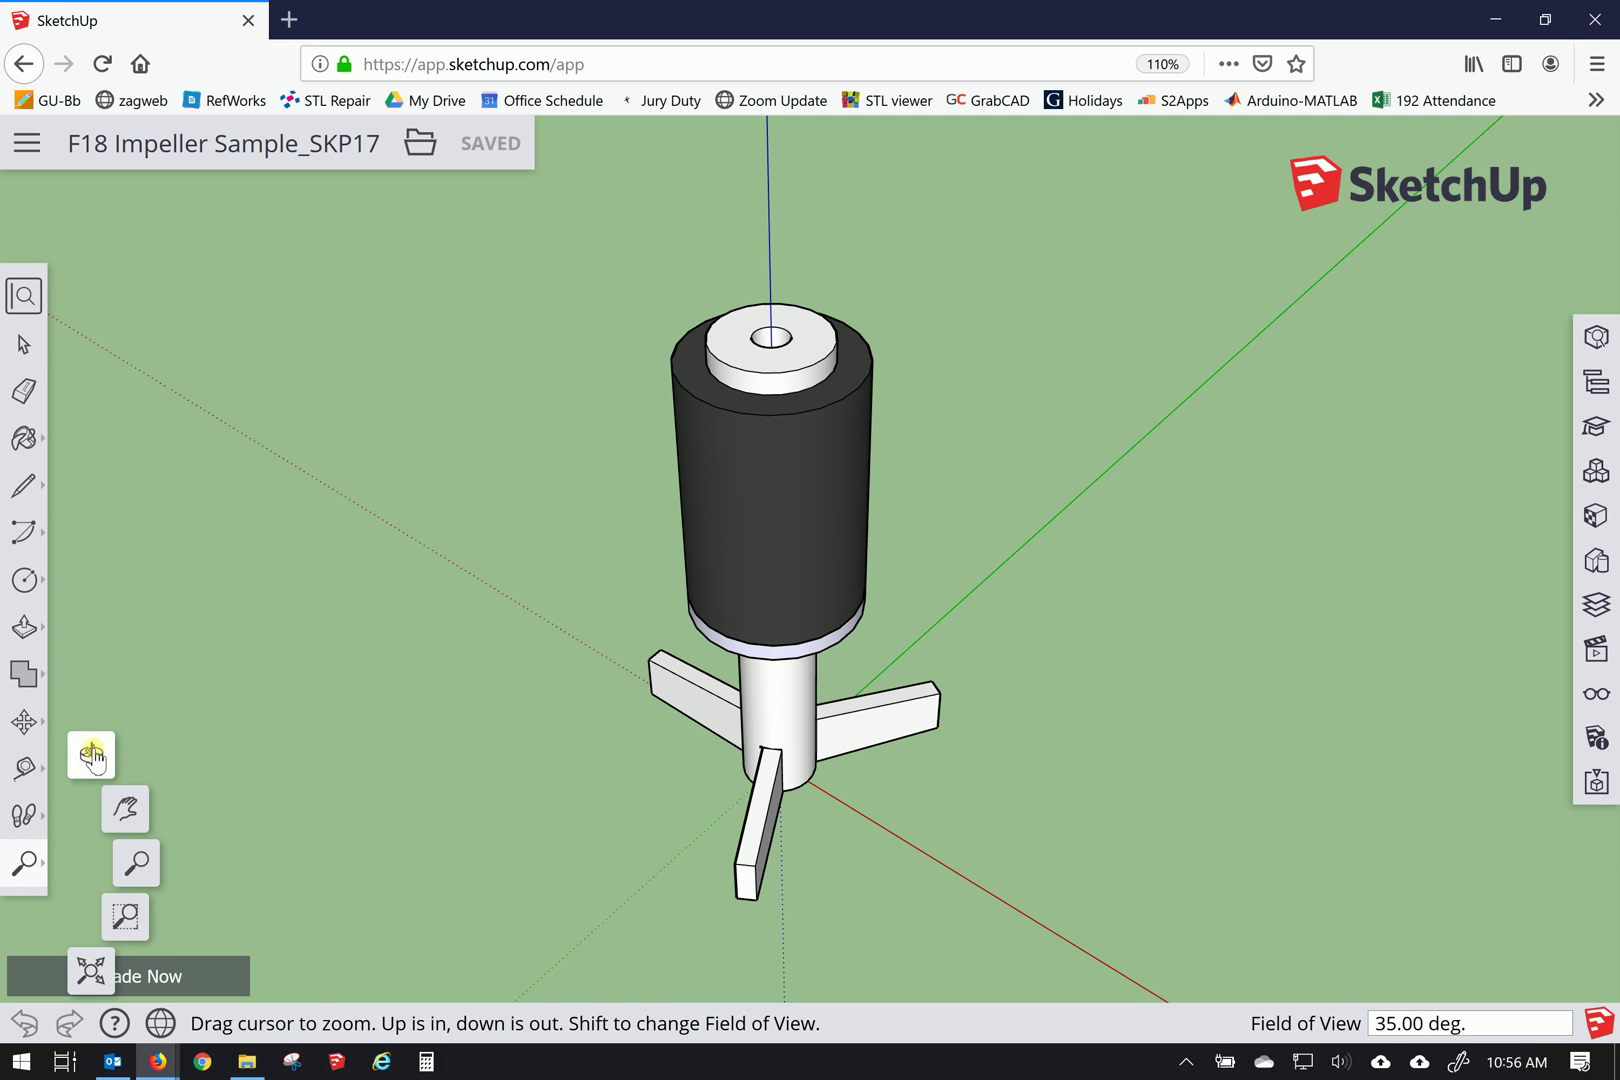
left_click(91, 754)
mouse_move(665, 500)
left_mouse_down()
mouse_move(662, 532)
mouse_move(1052, 698)
mouse_move(607, 495)
mouse_move(718, 443)
mouse_move(655, 465)
left_mouse_up()
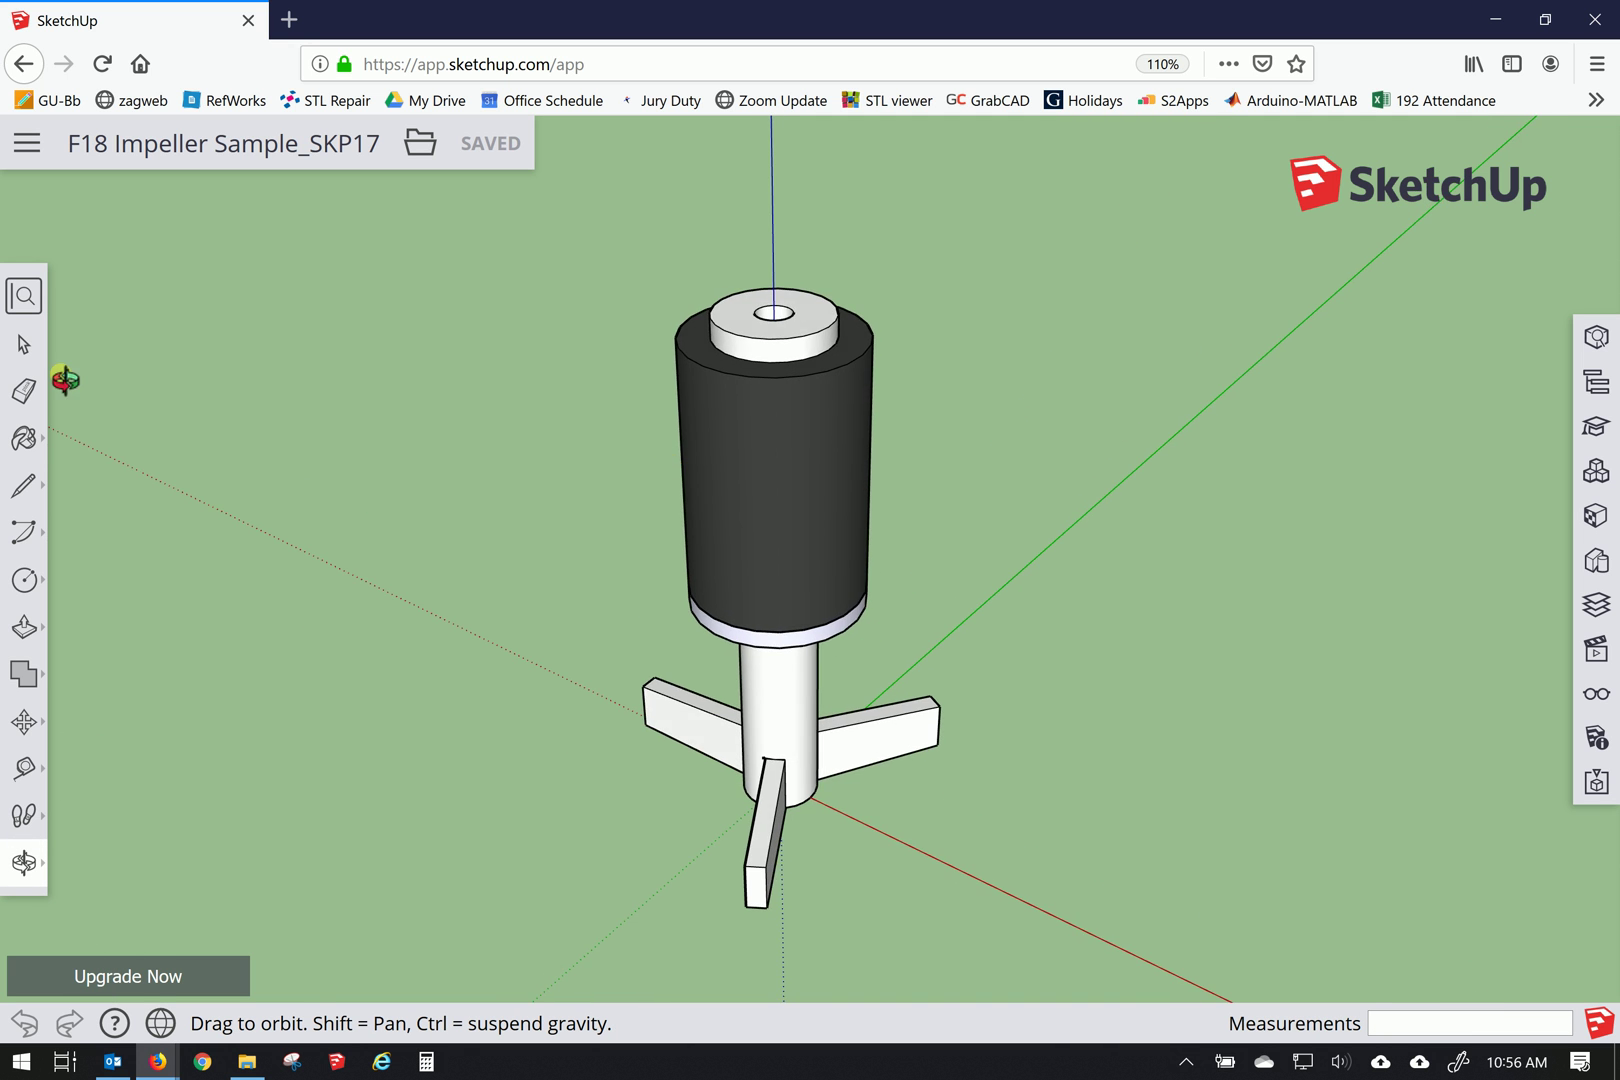
left_click(24, 347)
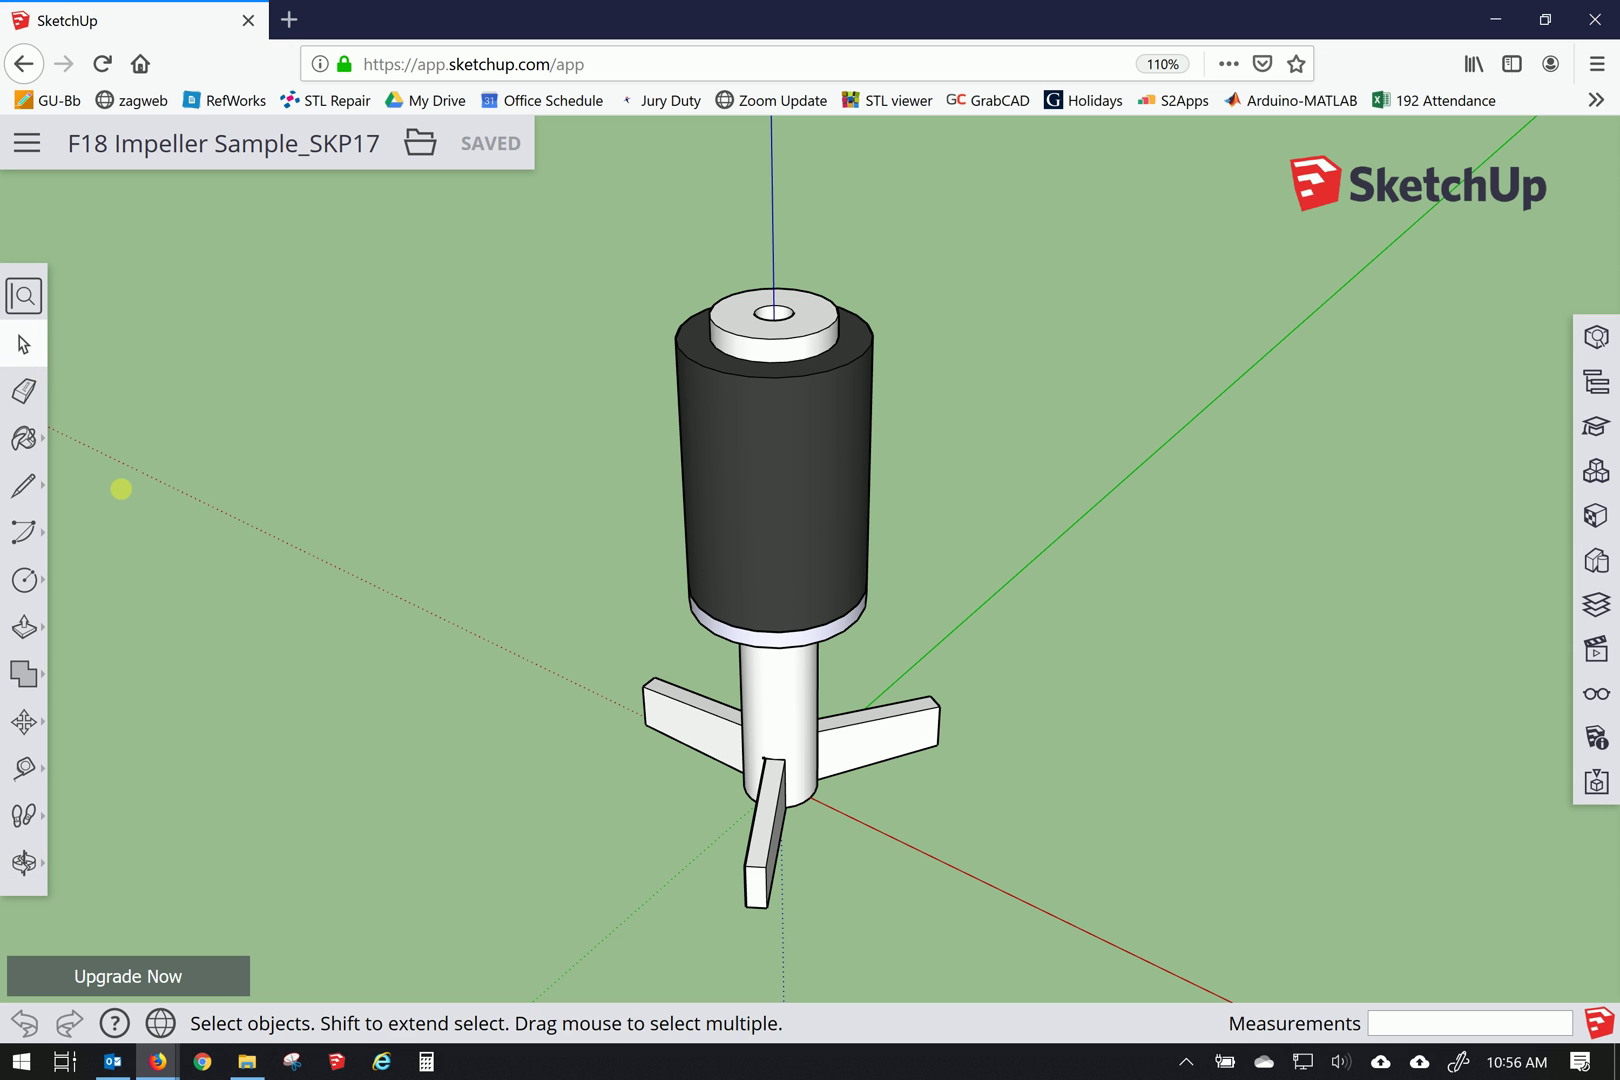
- Draw a trial line about 0.67" long from one impeller blade's outer end to a neighbouring blade and undo it
left_click(24, 484)
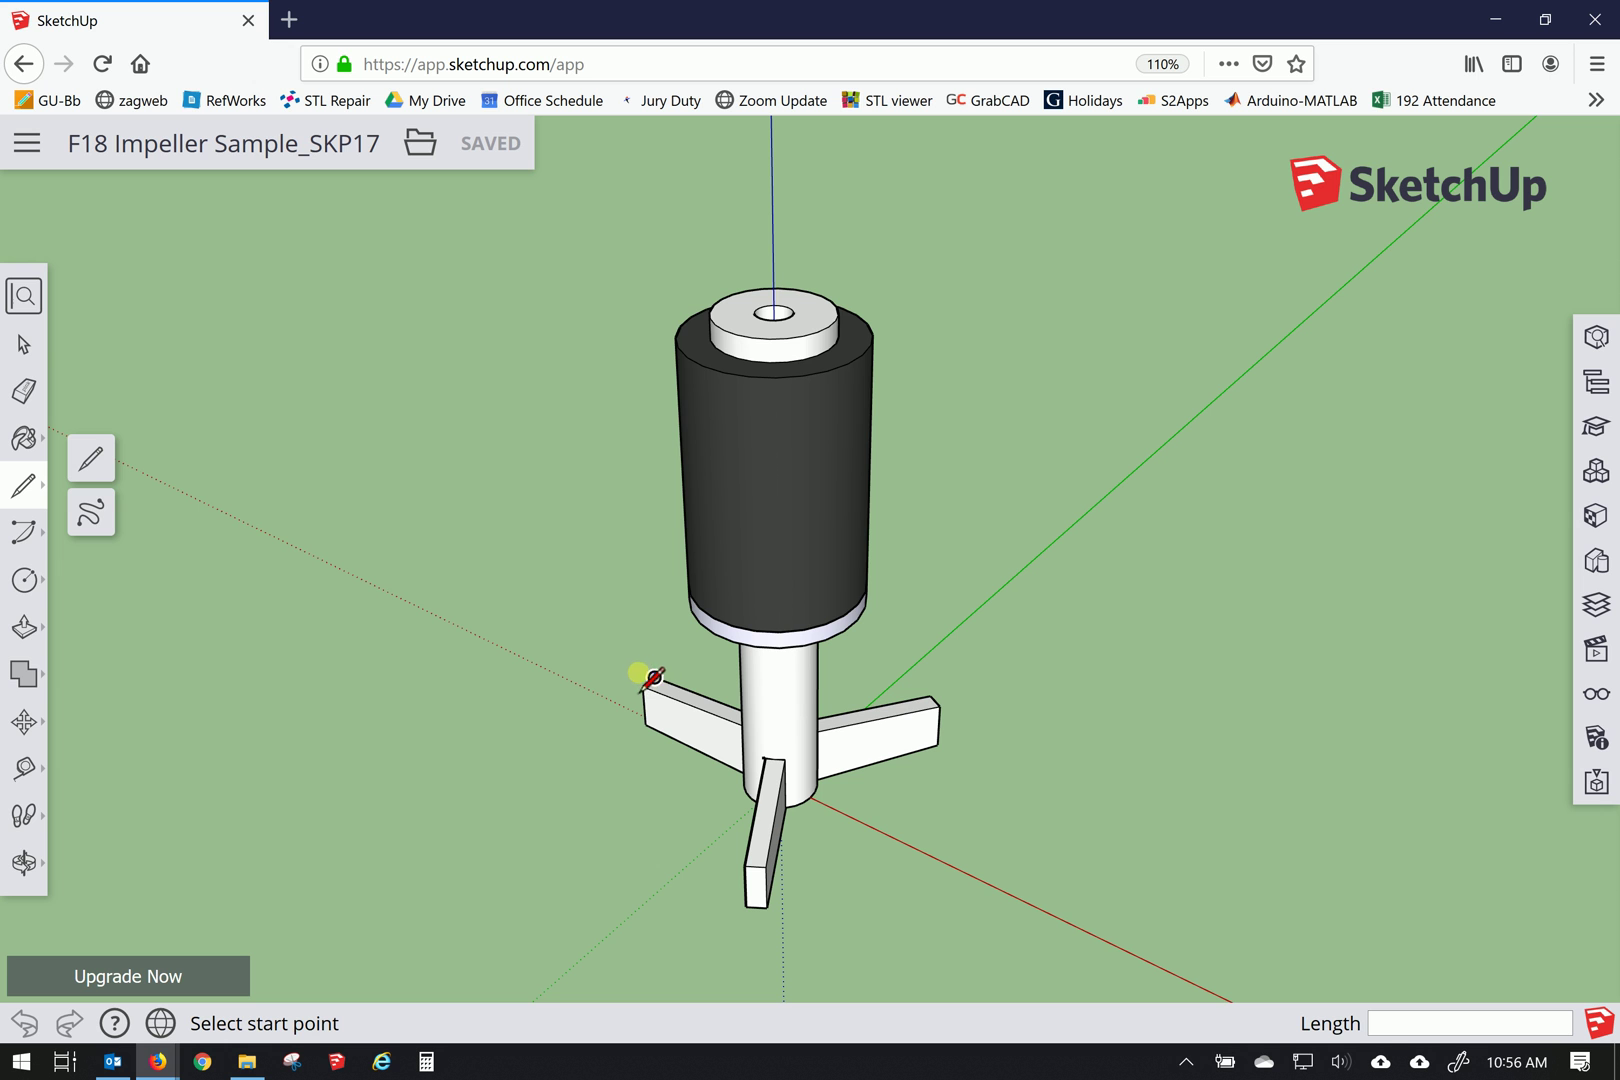
left_click(655, 678)
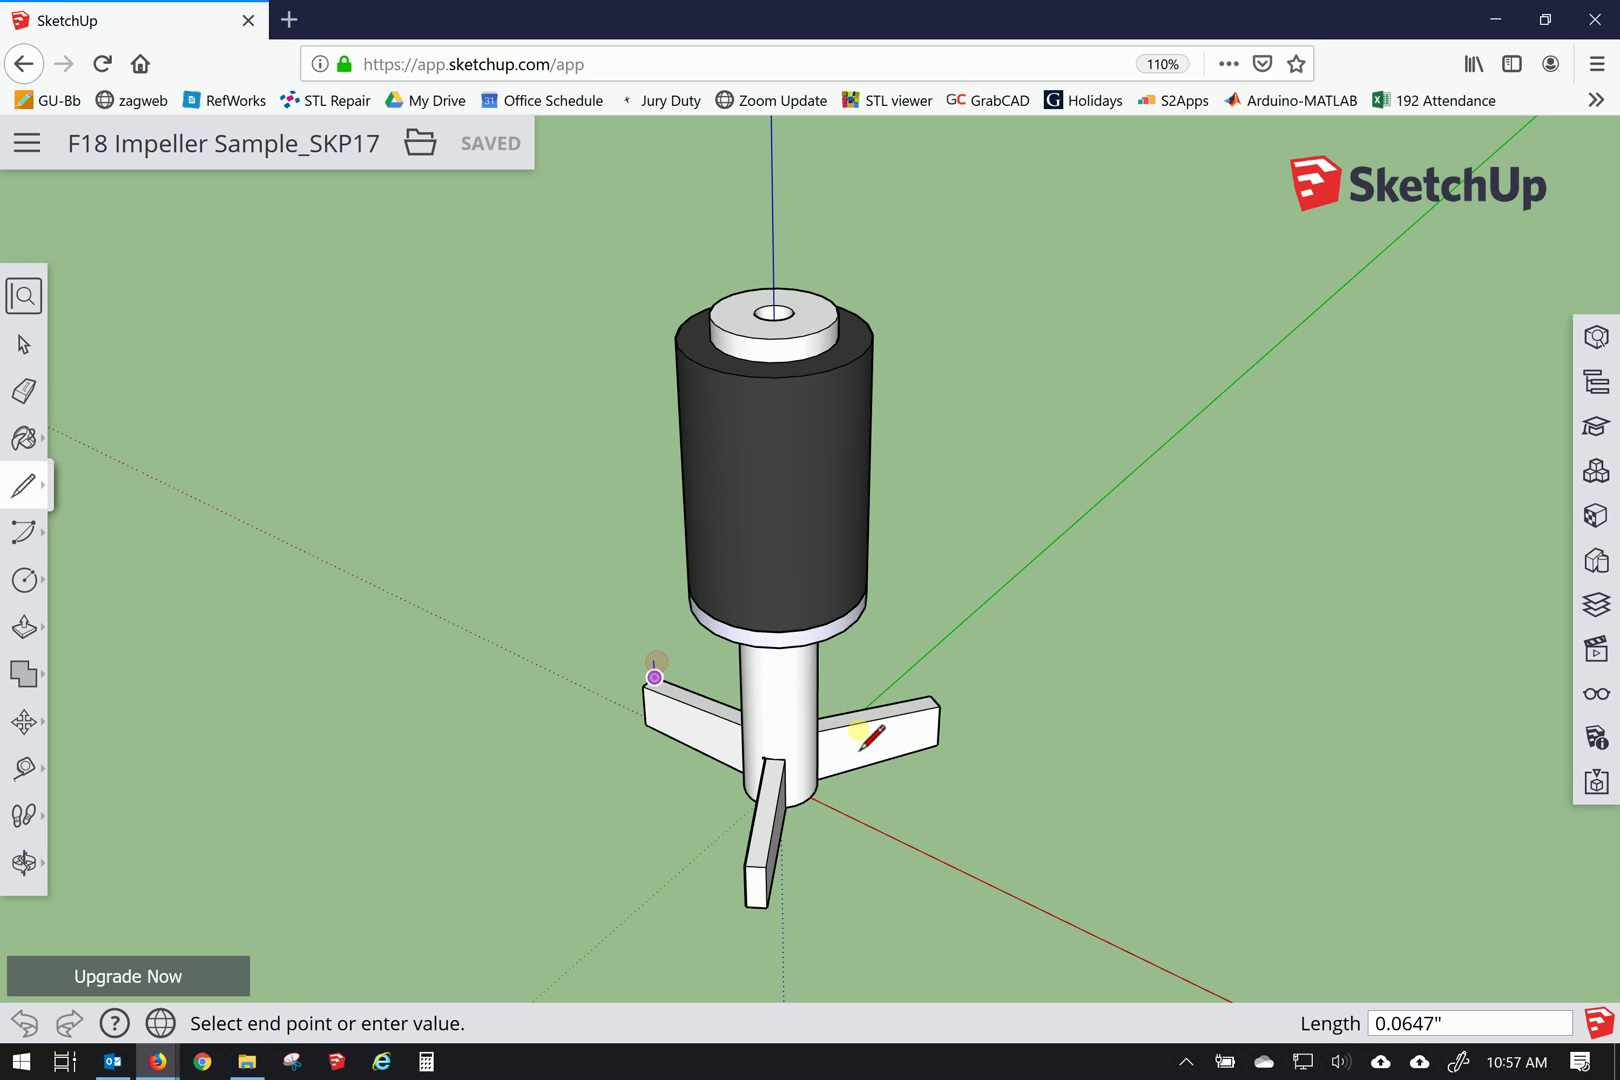
middle_click_drag(1135, 438, 803, 712)
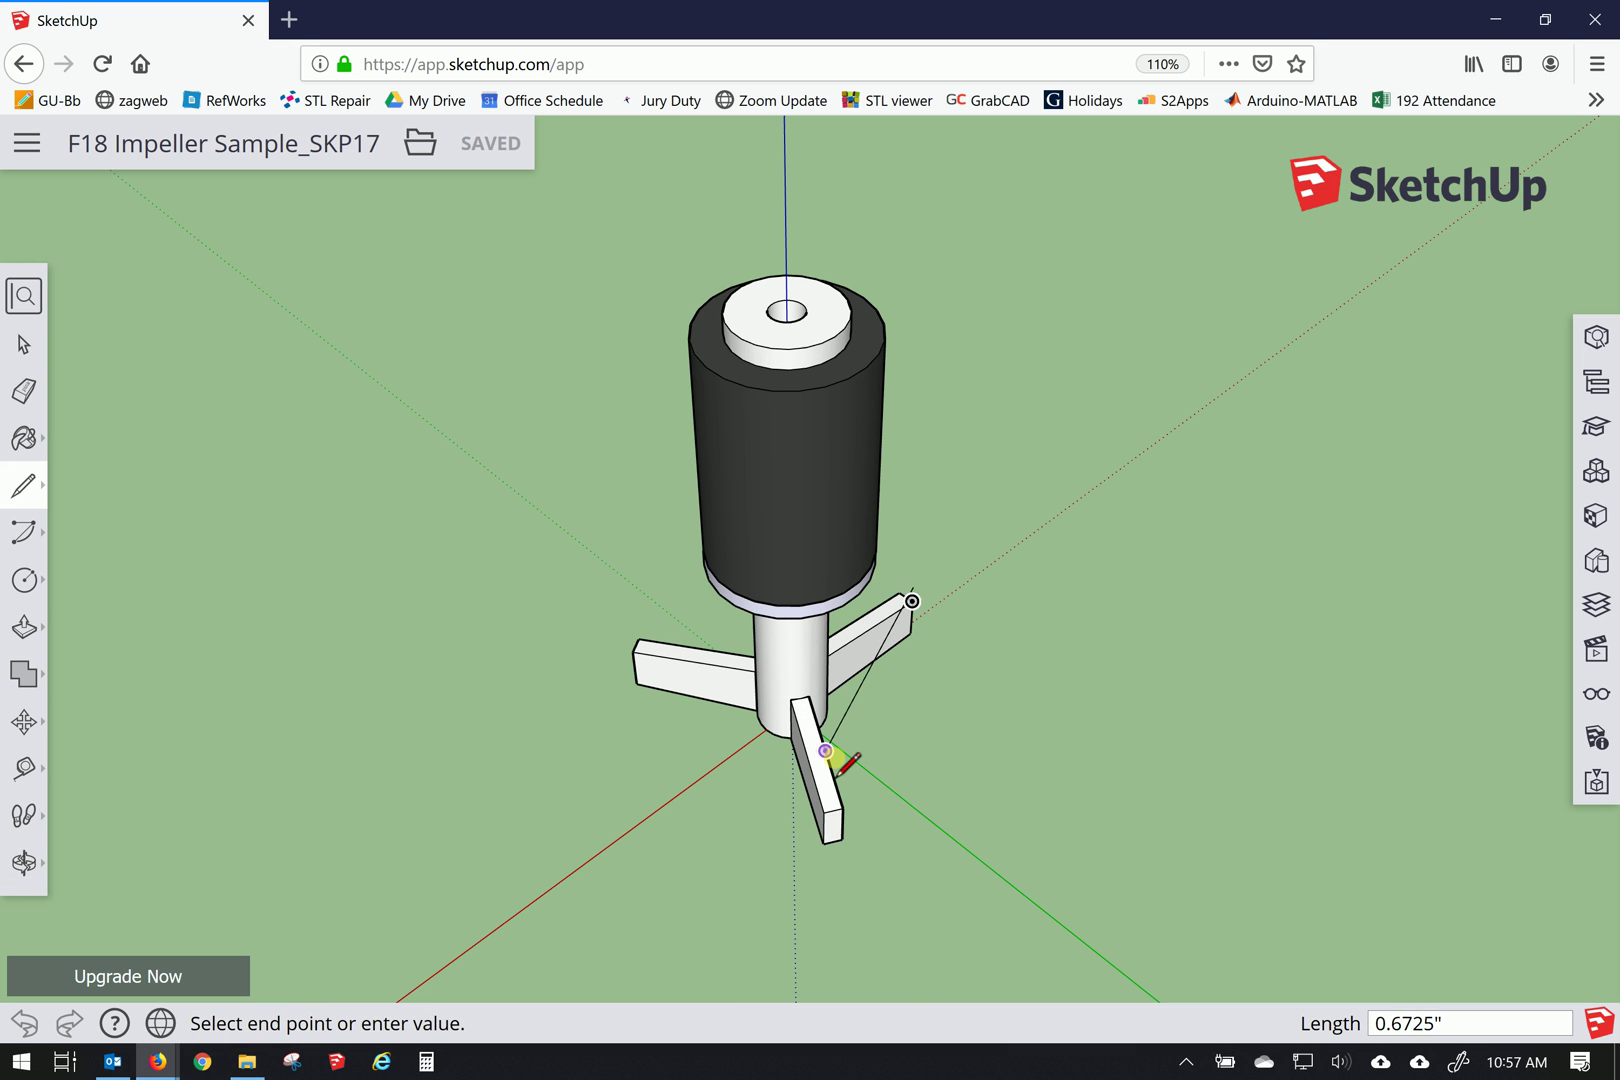
left_click(826, 751)
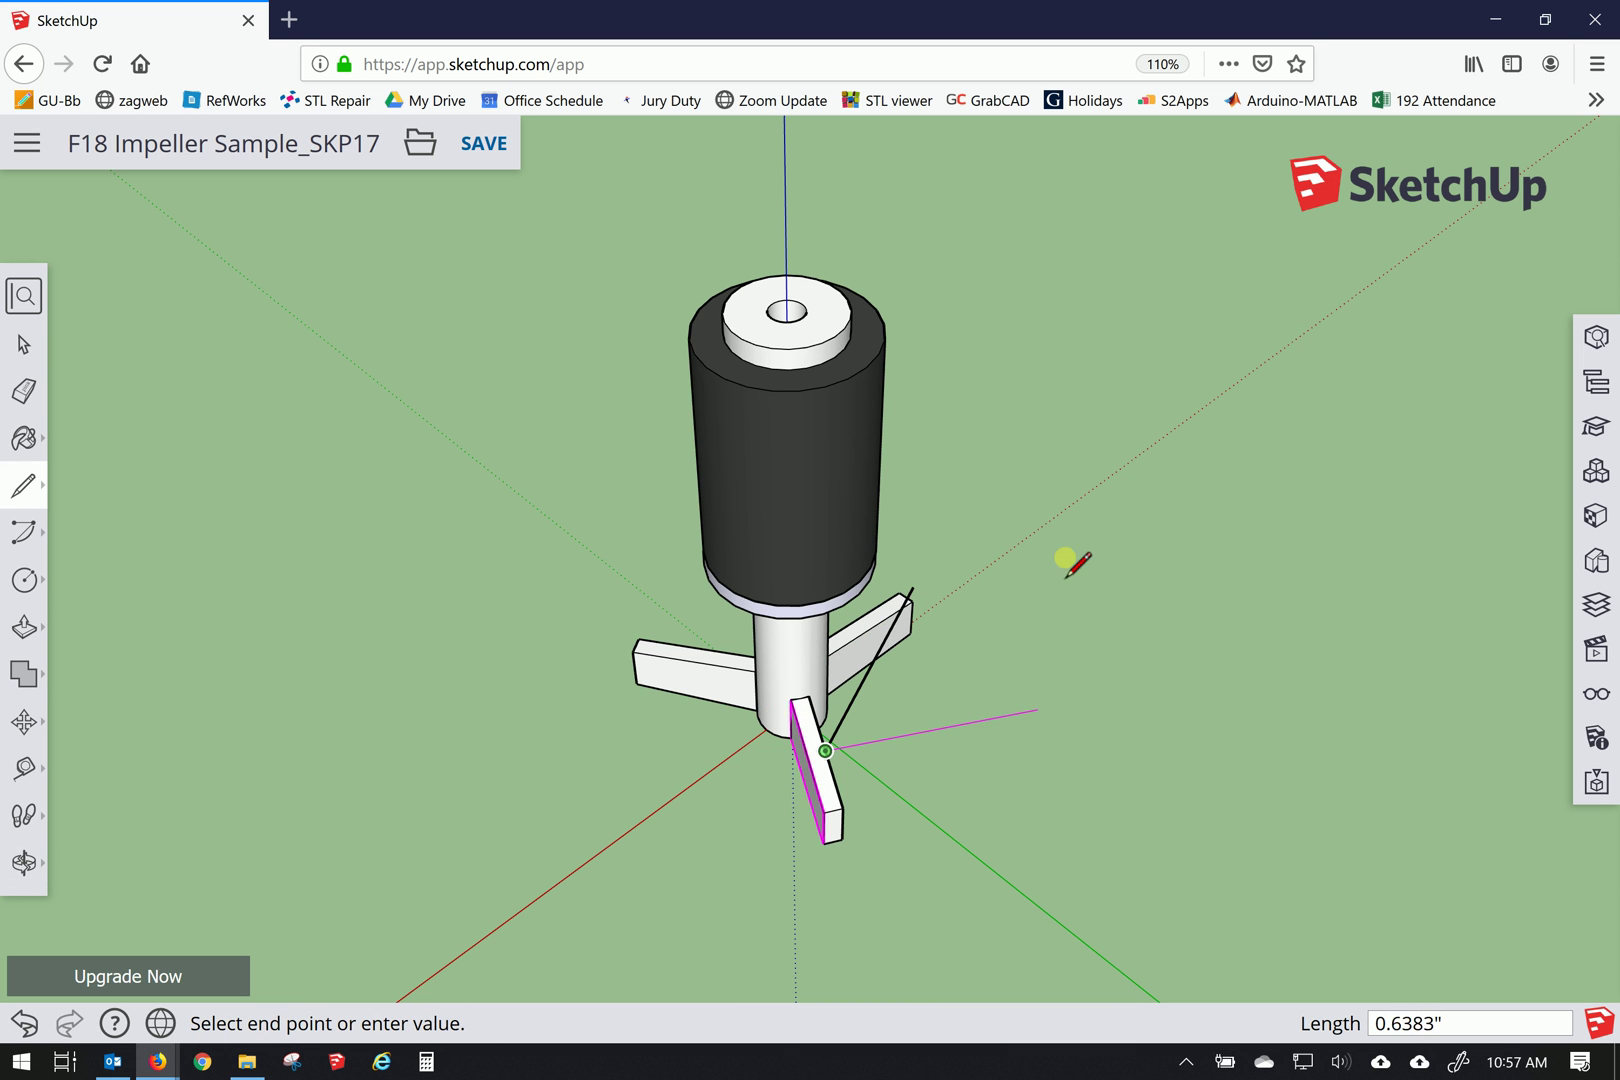
key("Escape")
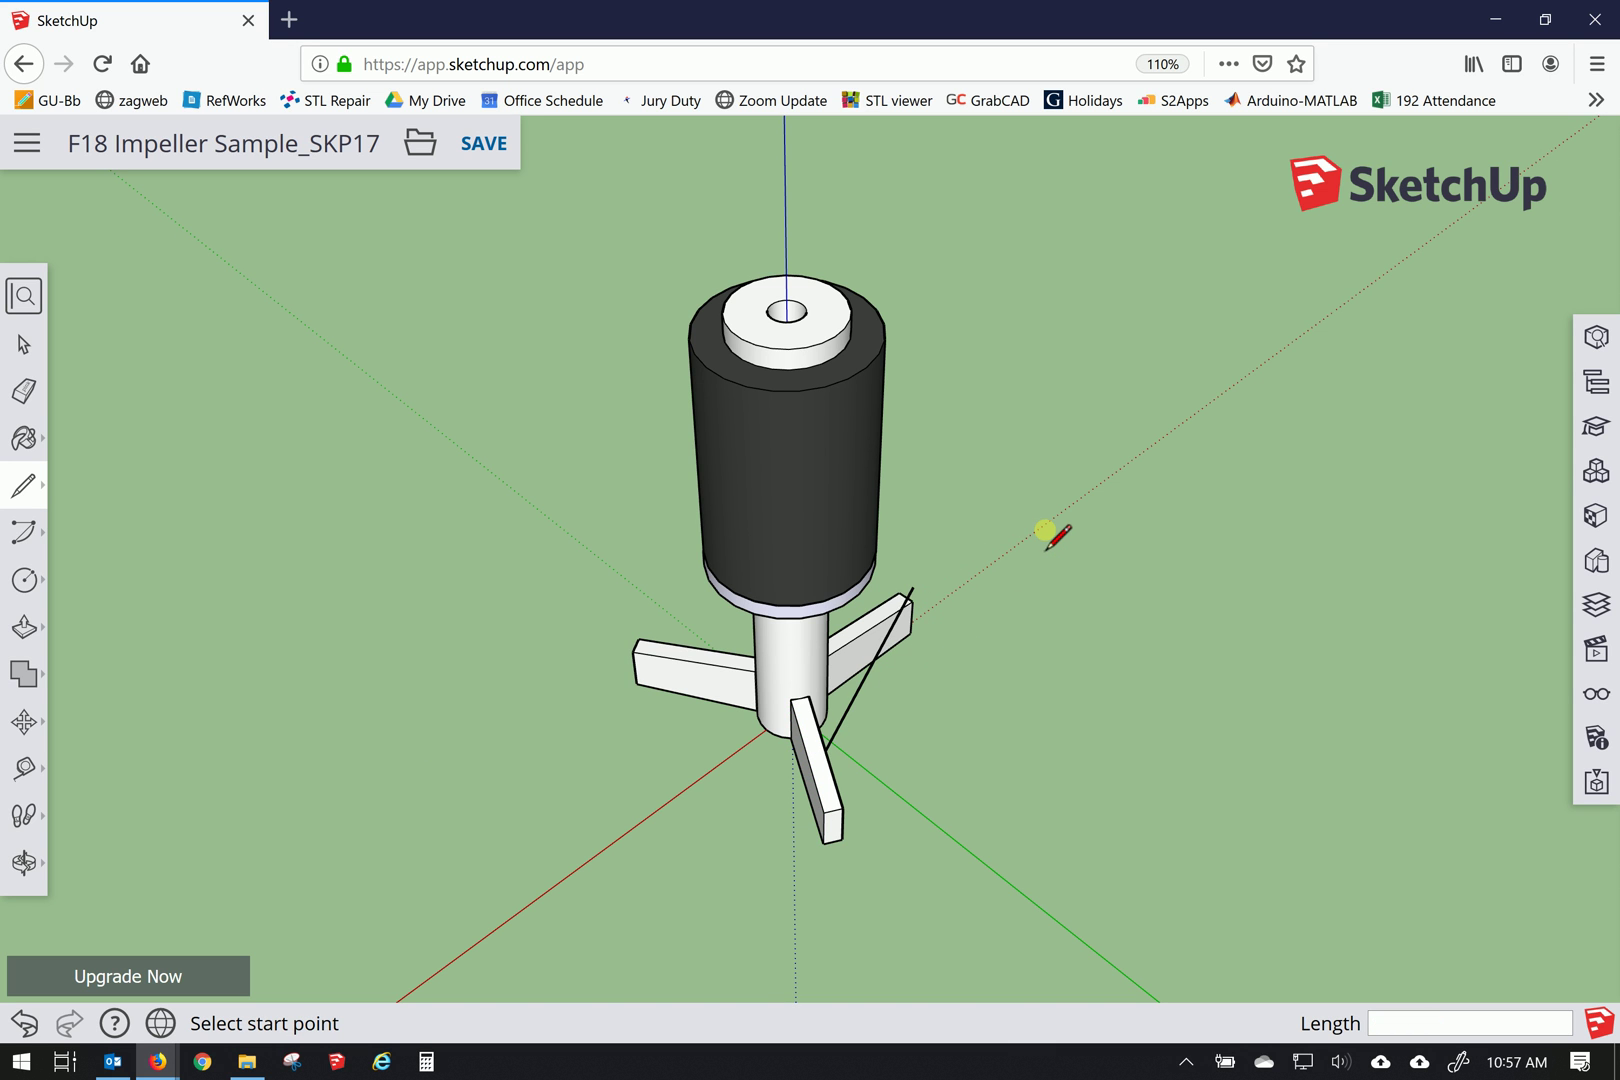
key("ctrl+z")
key("o")
mouse_move(372, 668)
left_mouse_down()
mouse_move(966, 559)
mouse_move(842, 532)
left_mouse_up()
key("l")
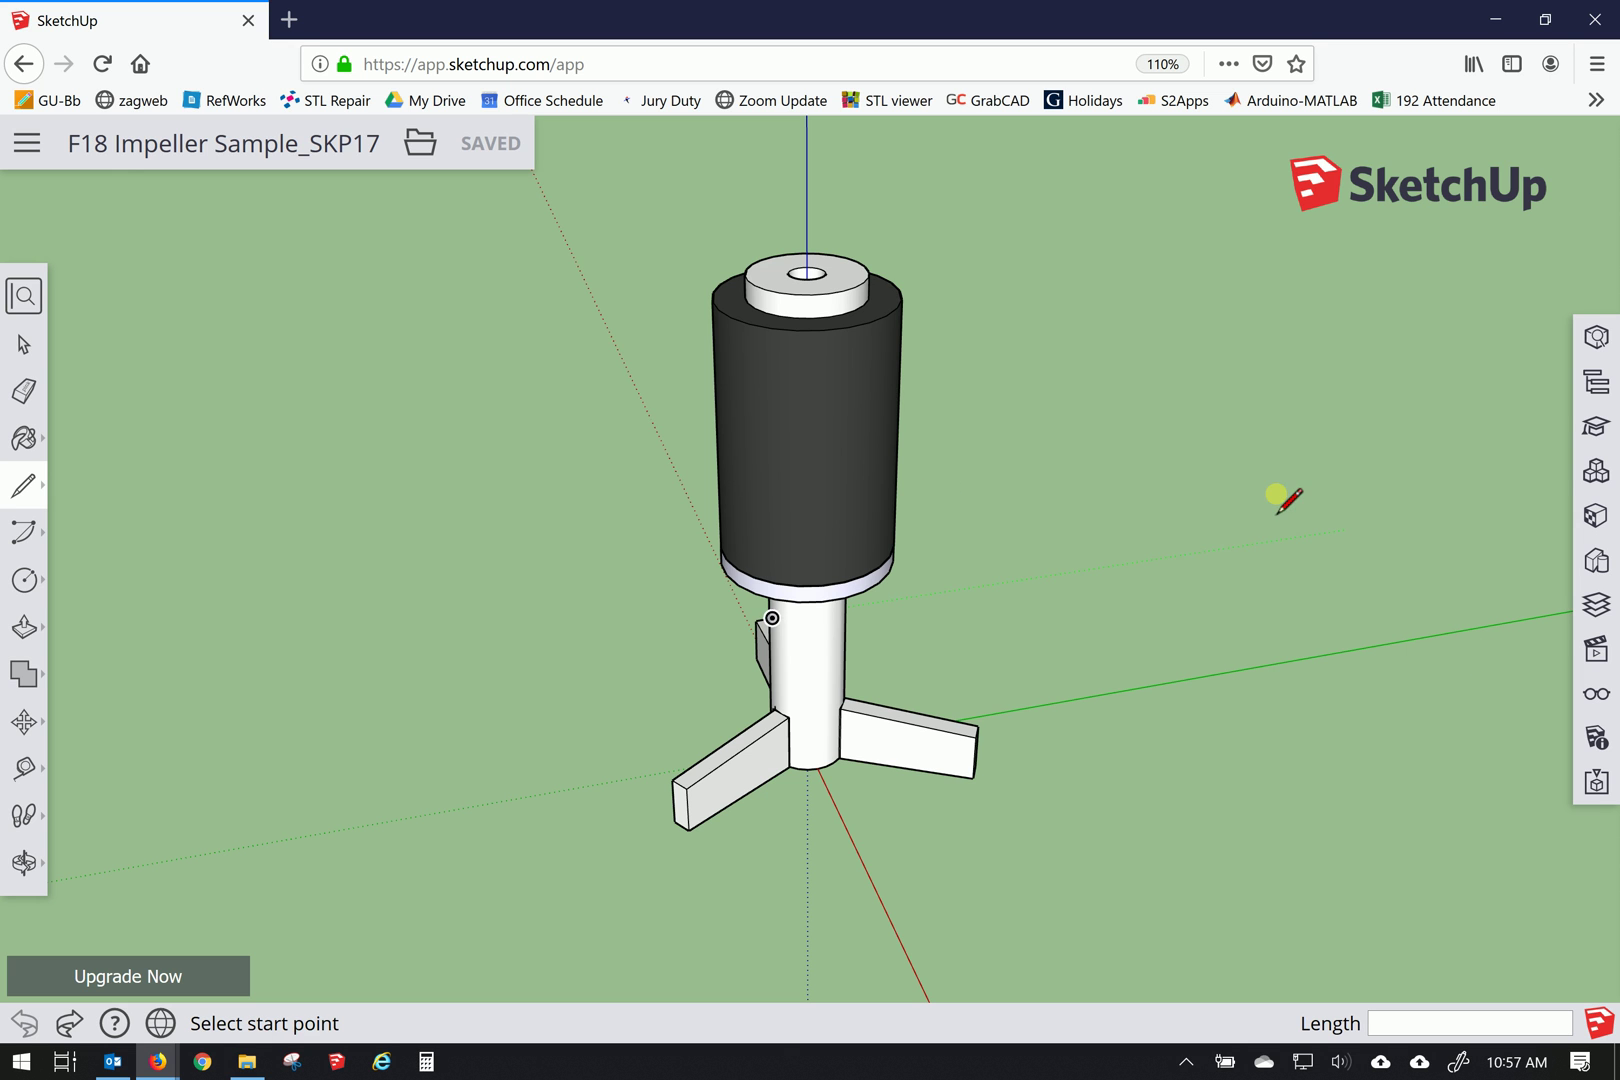
- Set the model's length units to decimal inches with a precision of 0.000000
left_click(1594, 737)
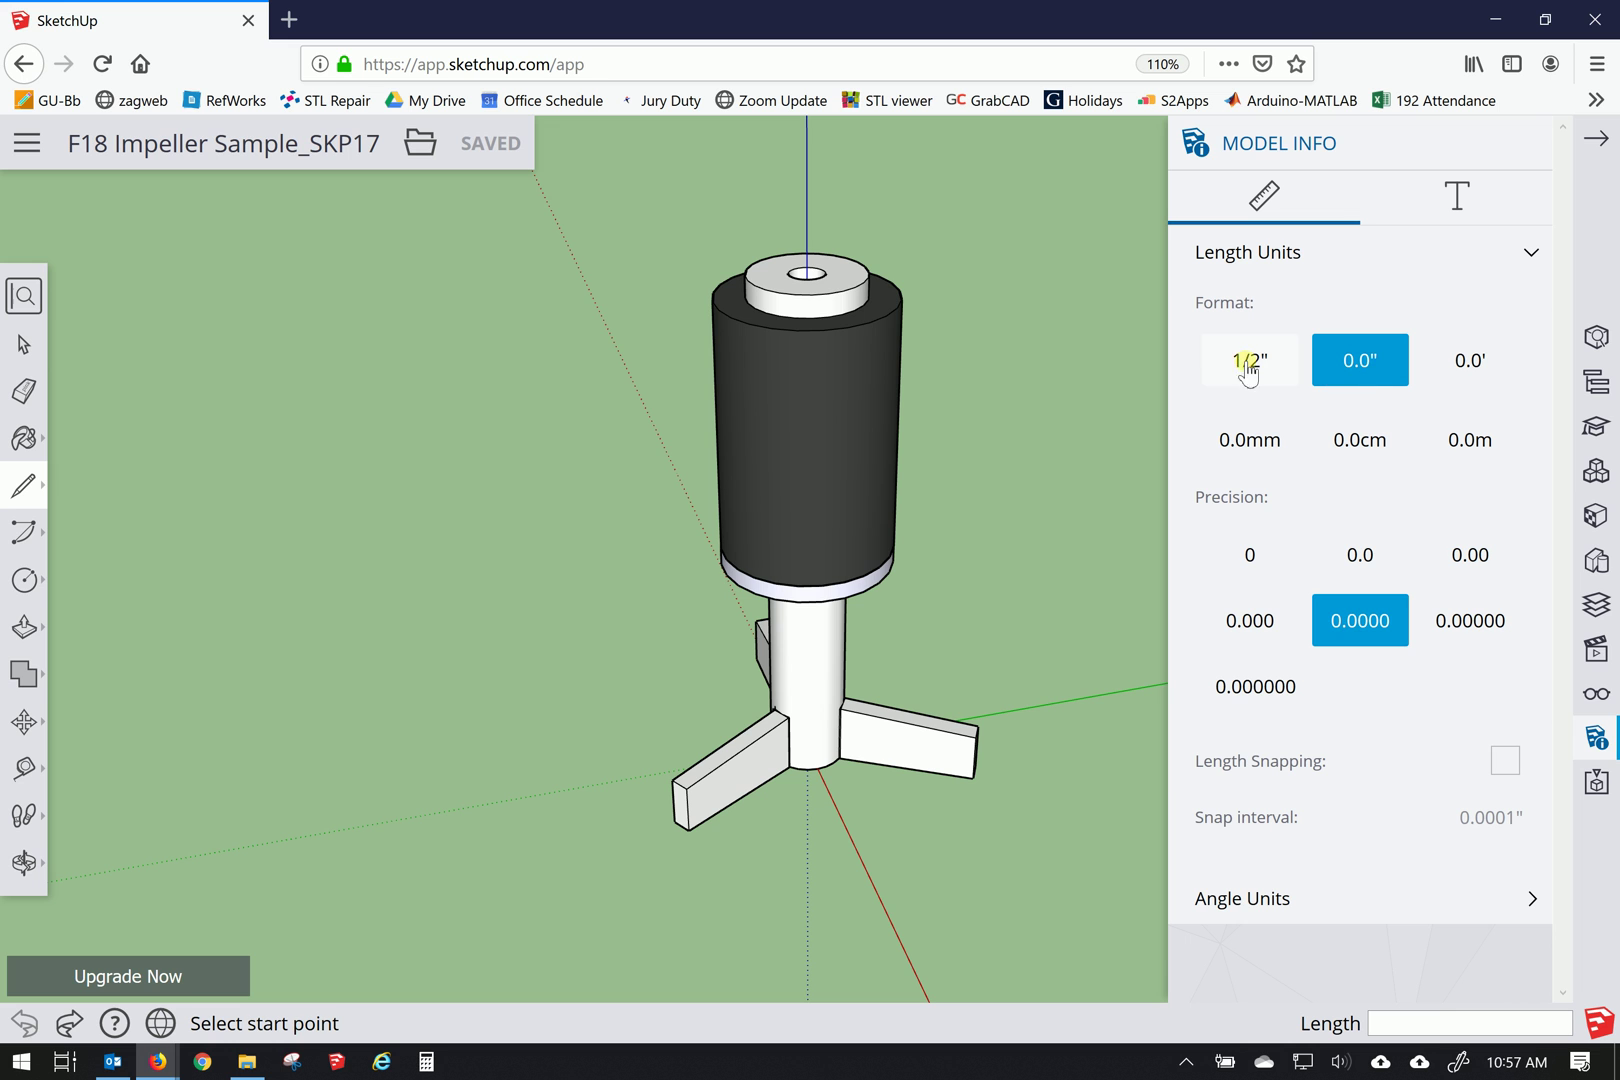
left_click(1381, 374)
left_click(1360, 368)
left_click(1342, 636)
left_click(1252, 688)
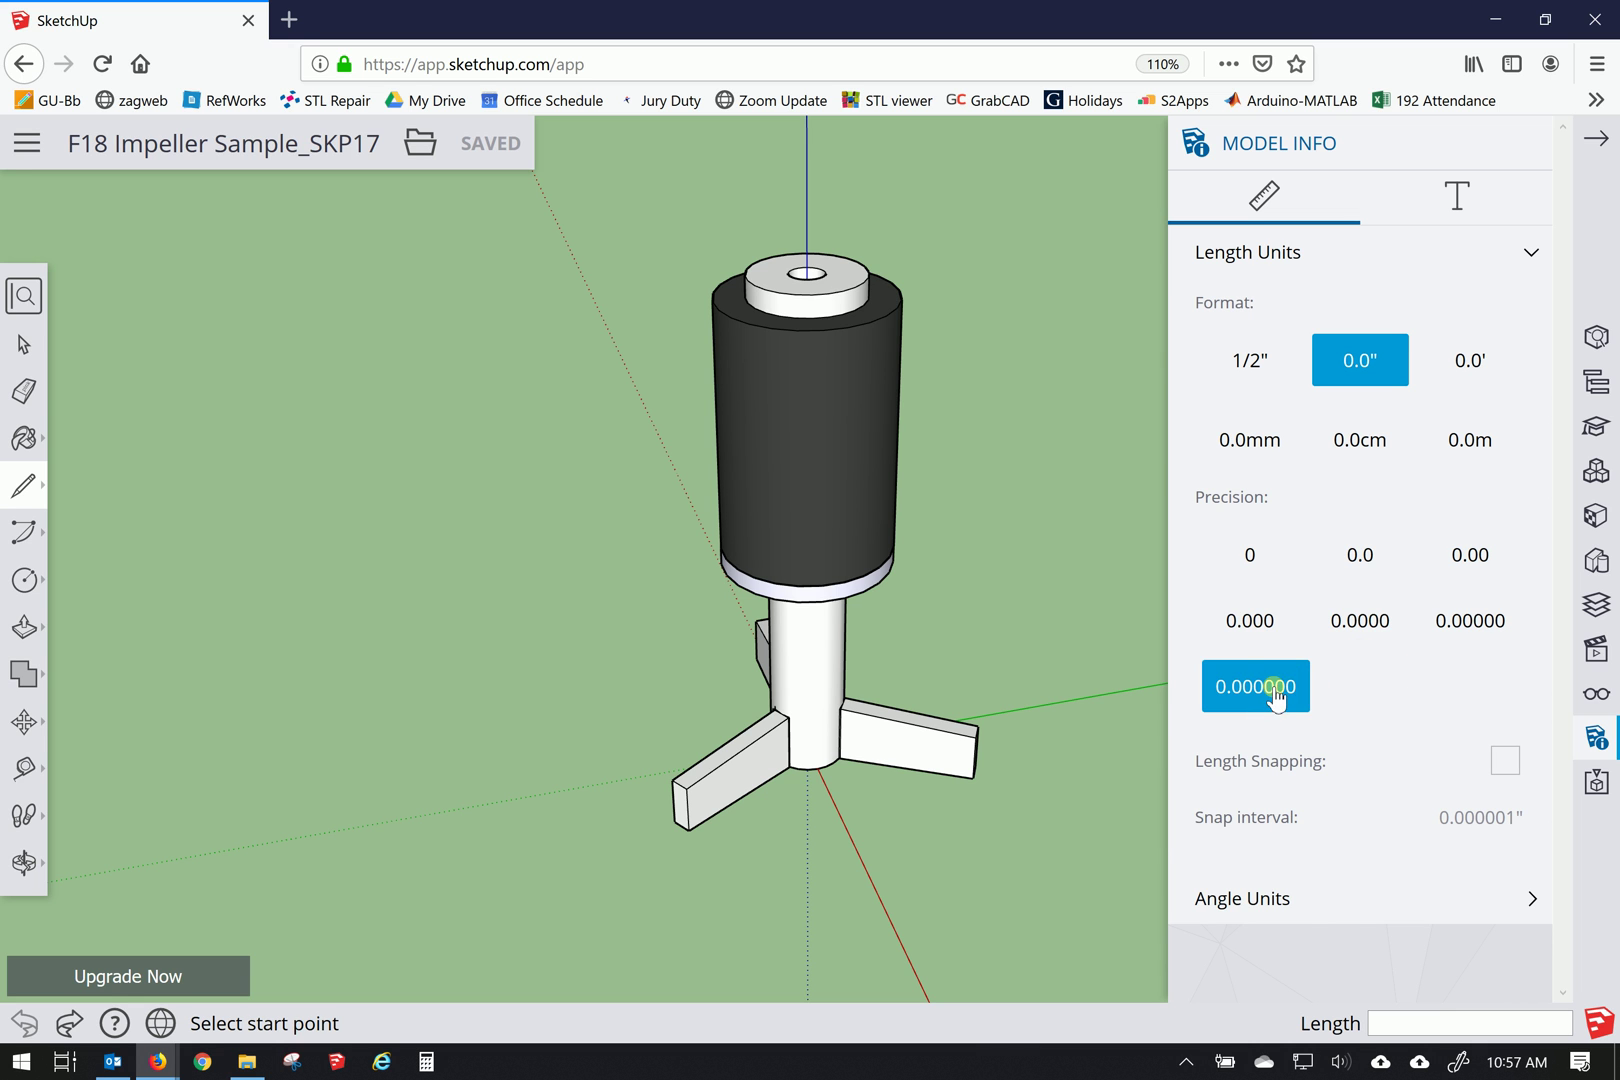
left_click(1230, 692)
mouse_move(1530, 148)
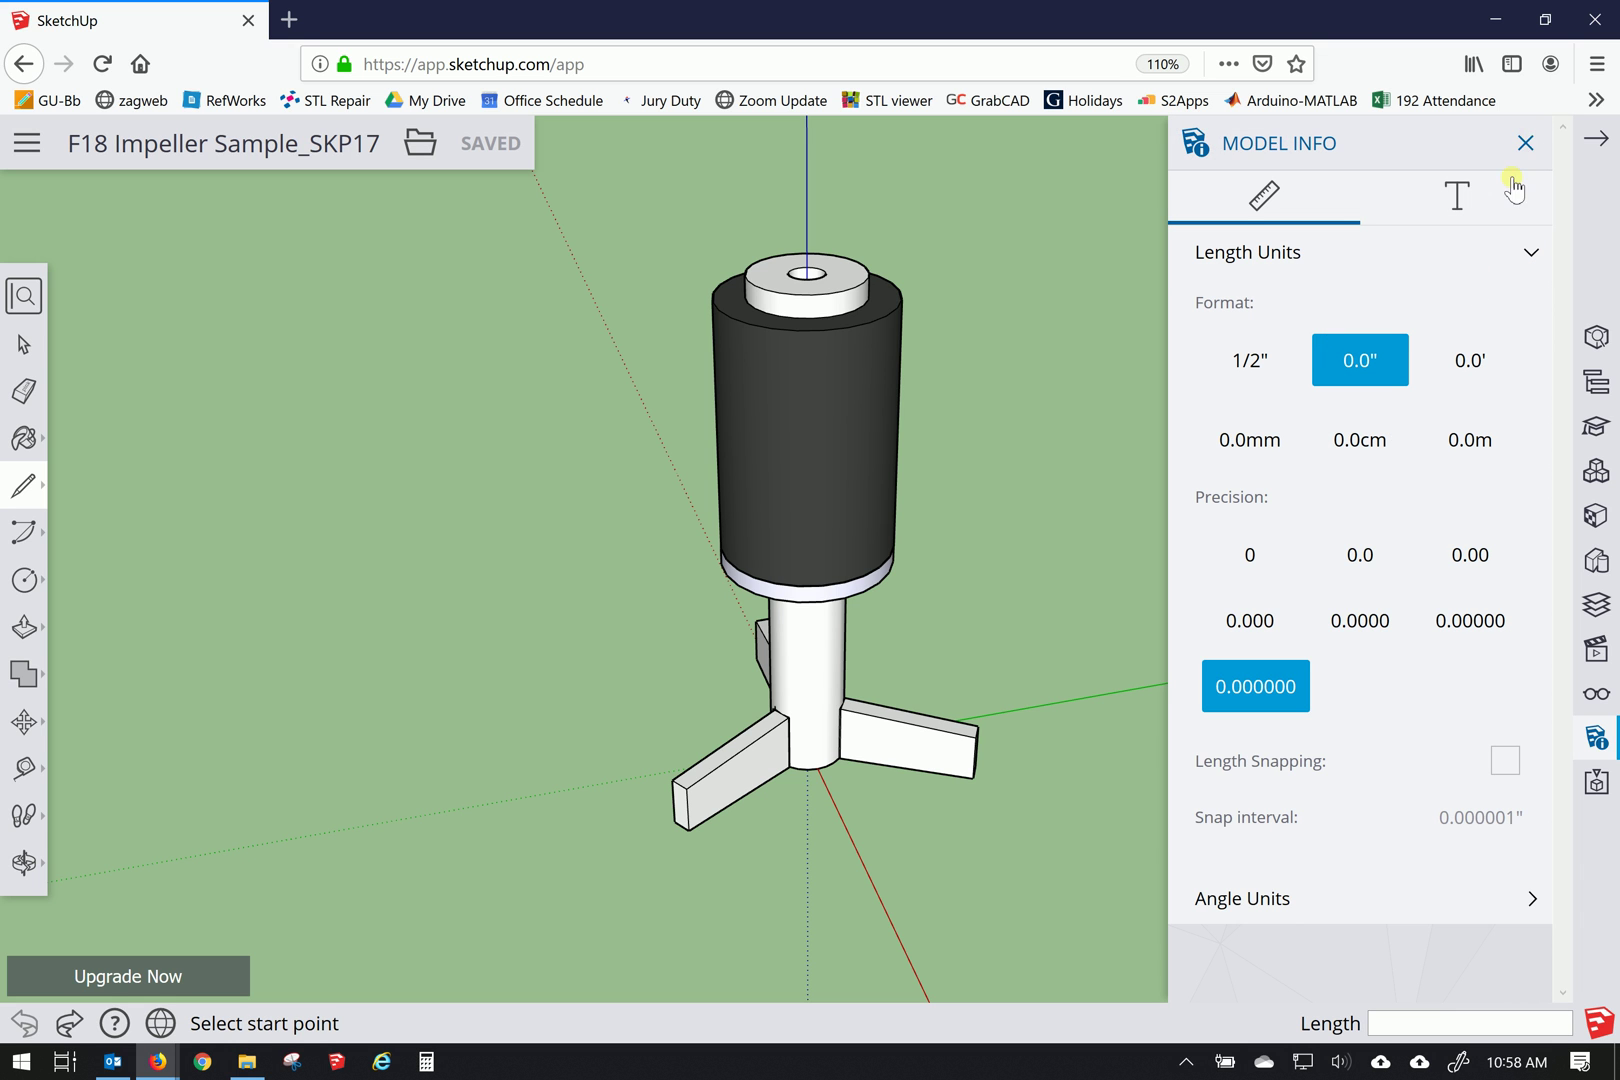
left_click(1528, 148)
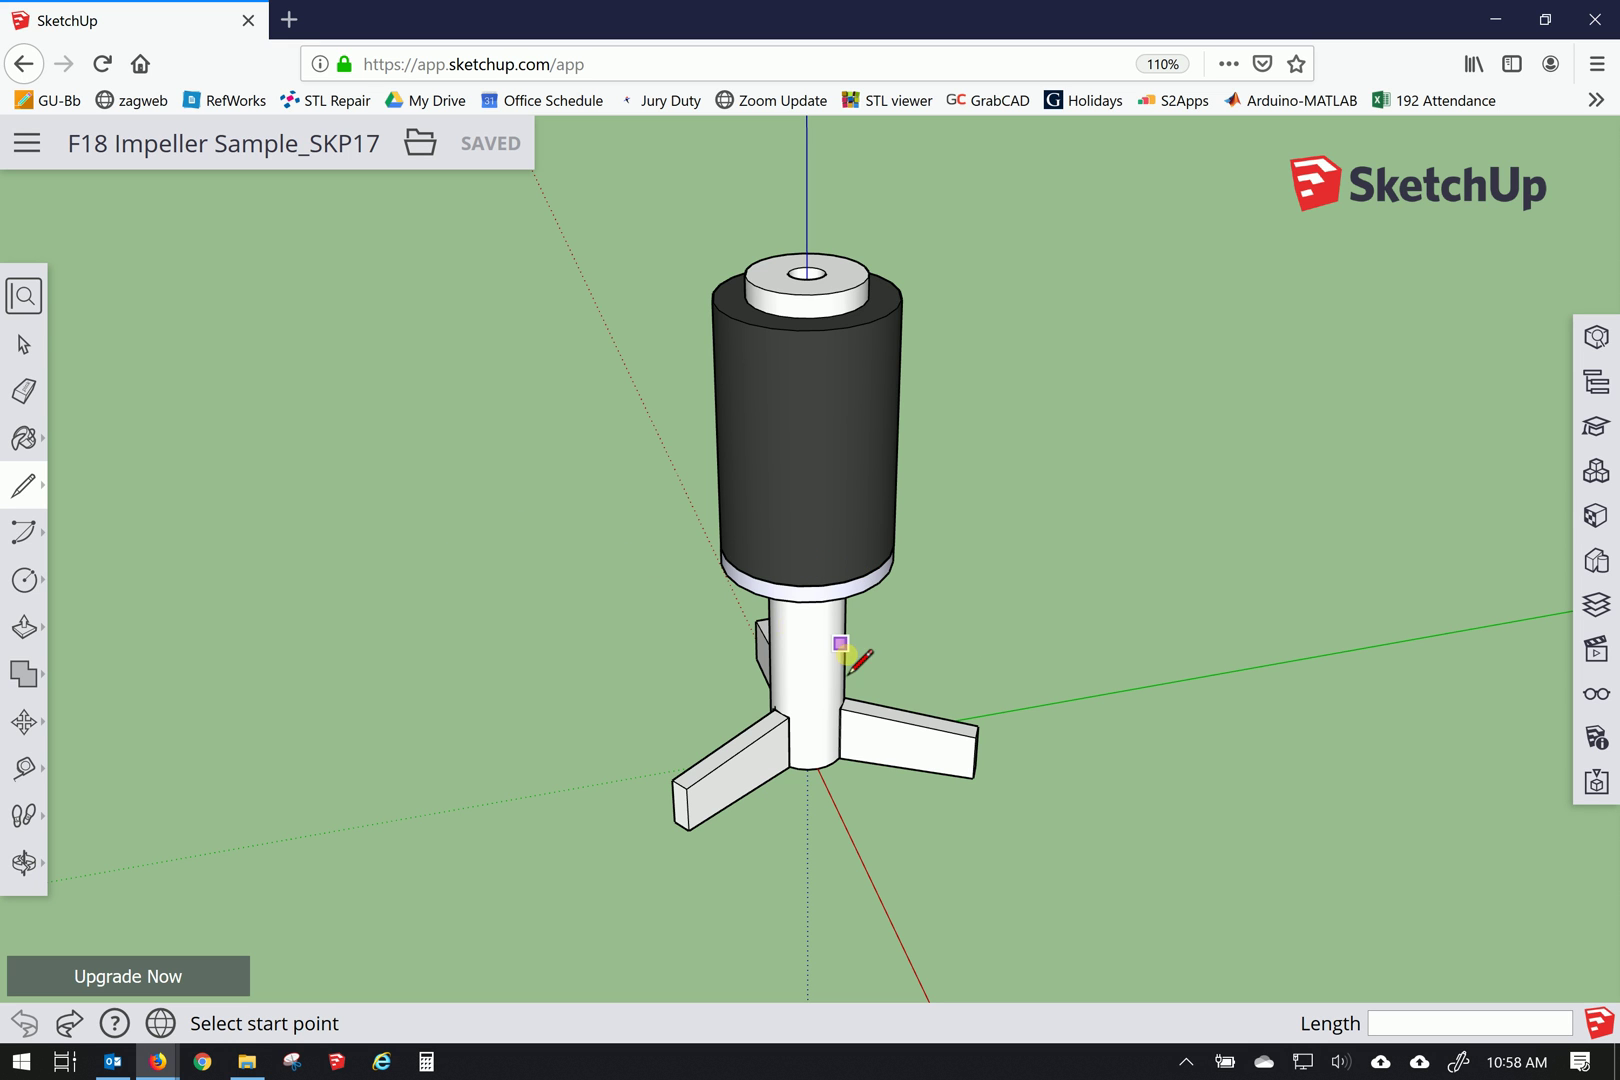
- Try the Circle tool with 60 and 24 sides, drawing a 24-sided circle about 1.77" in radius on the ground beside the impeller, and undo it
left_click(25, 582)
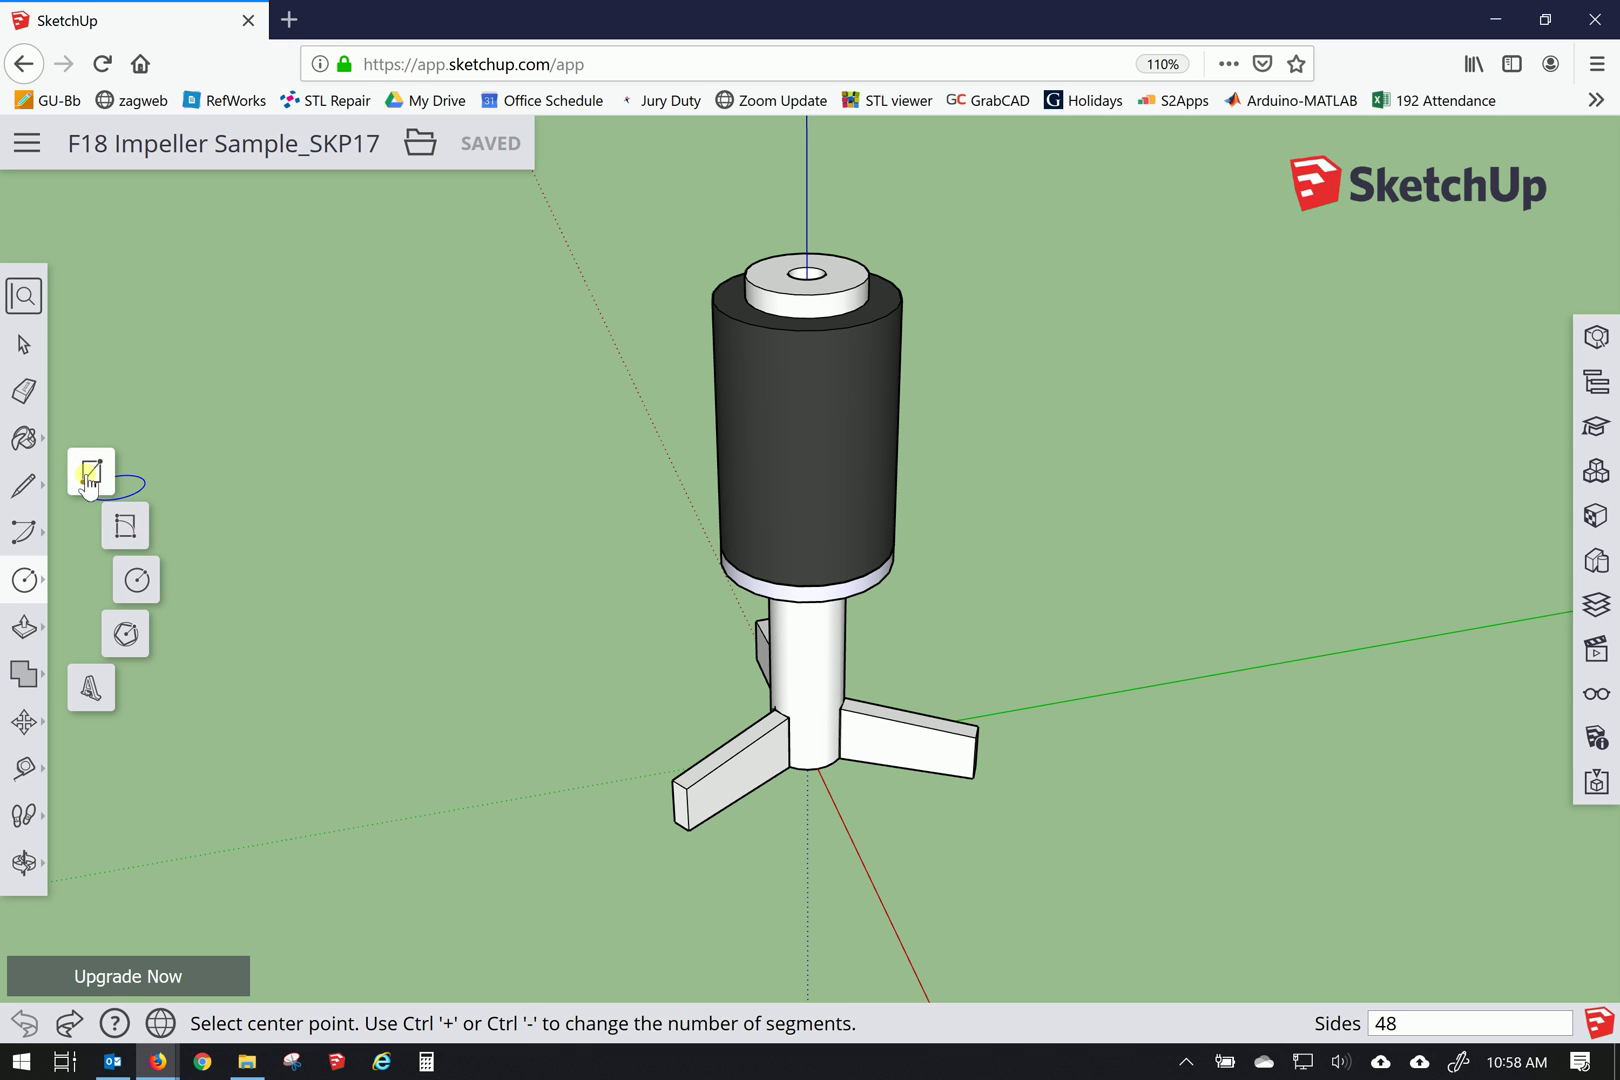
left_click(139, 584)
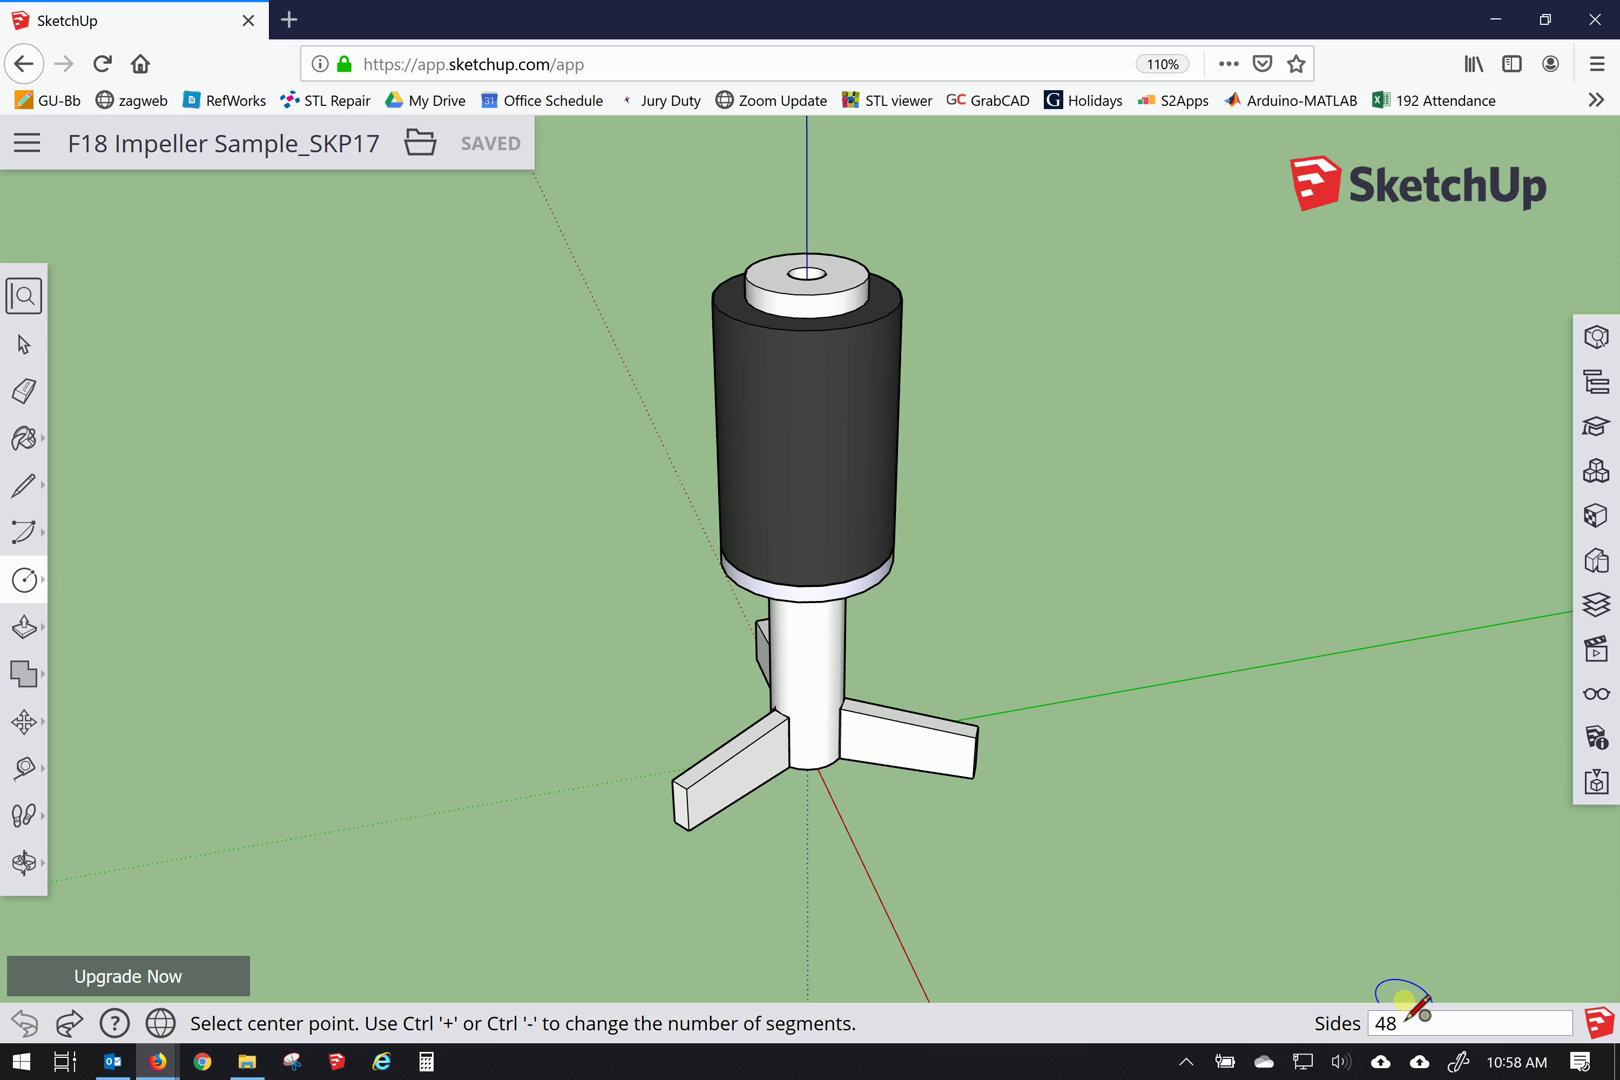
type("60")
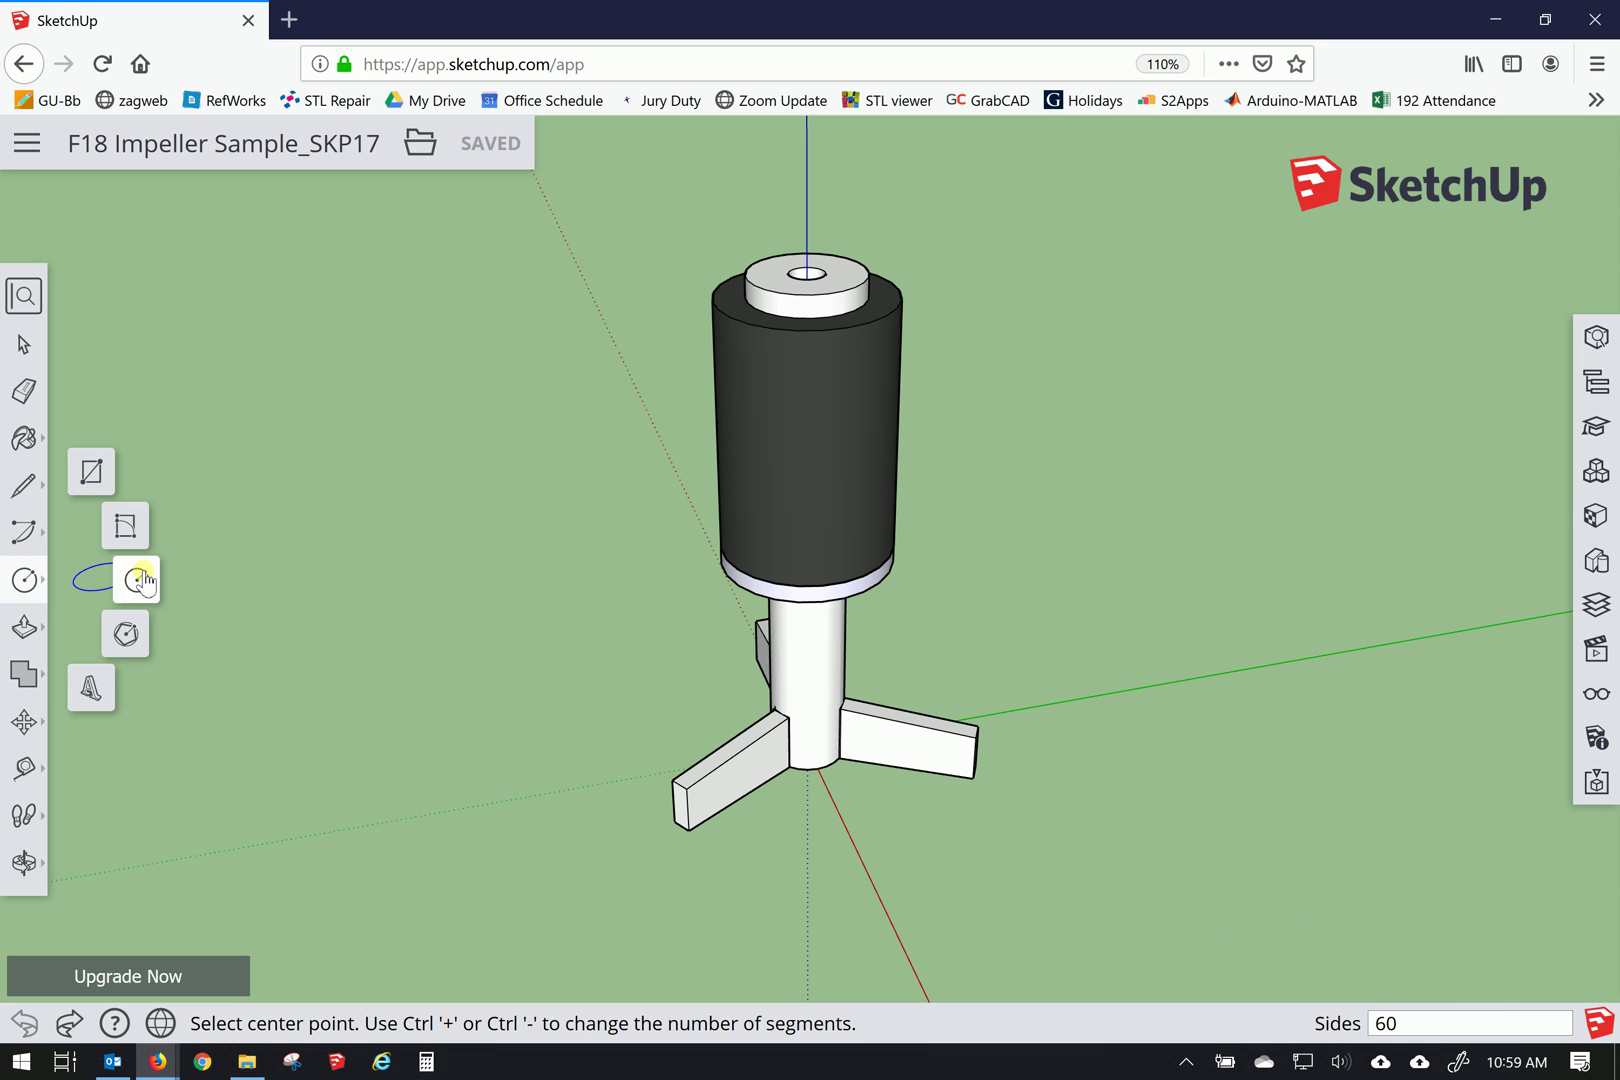
type("24")
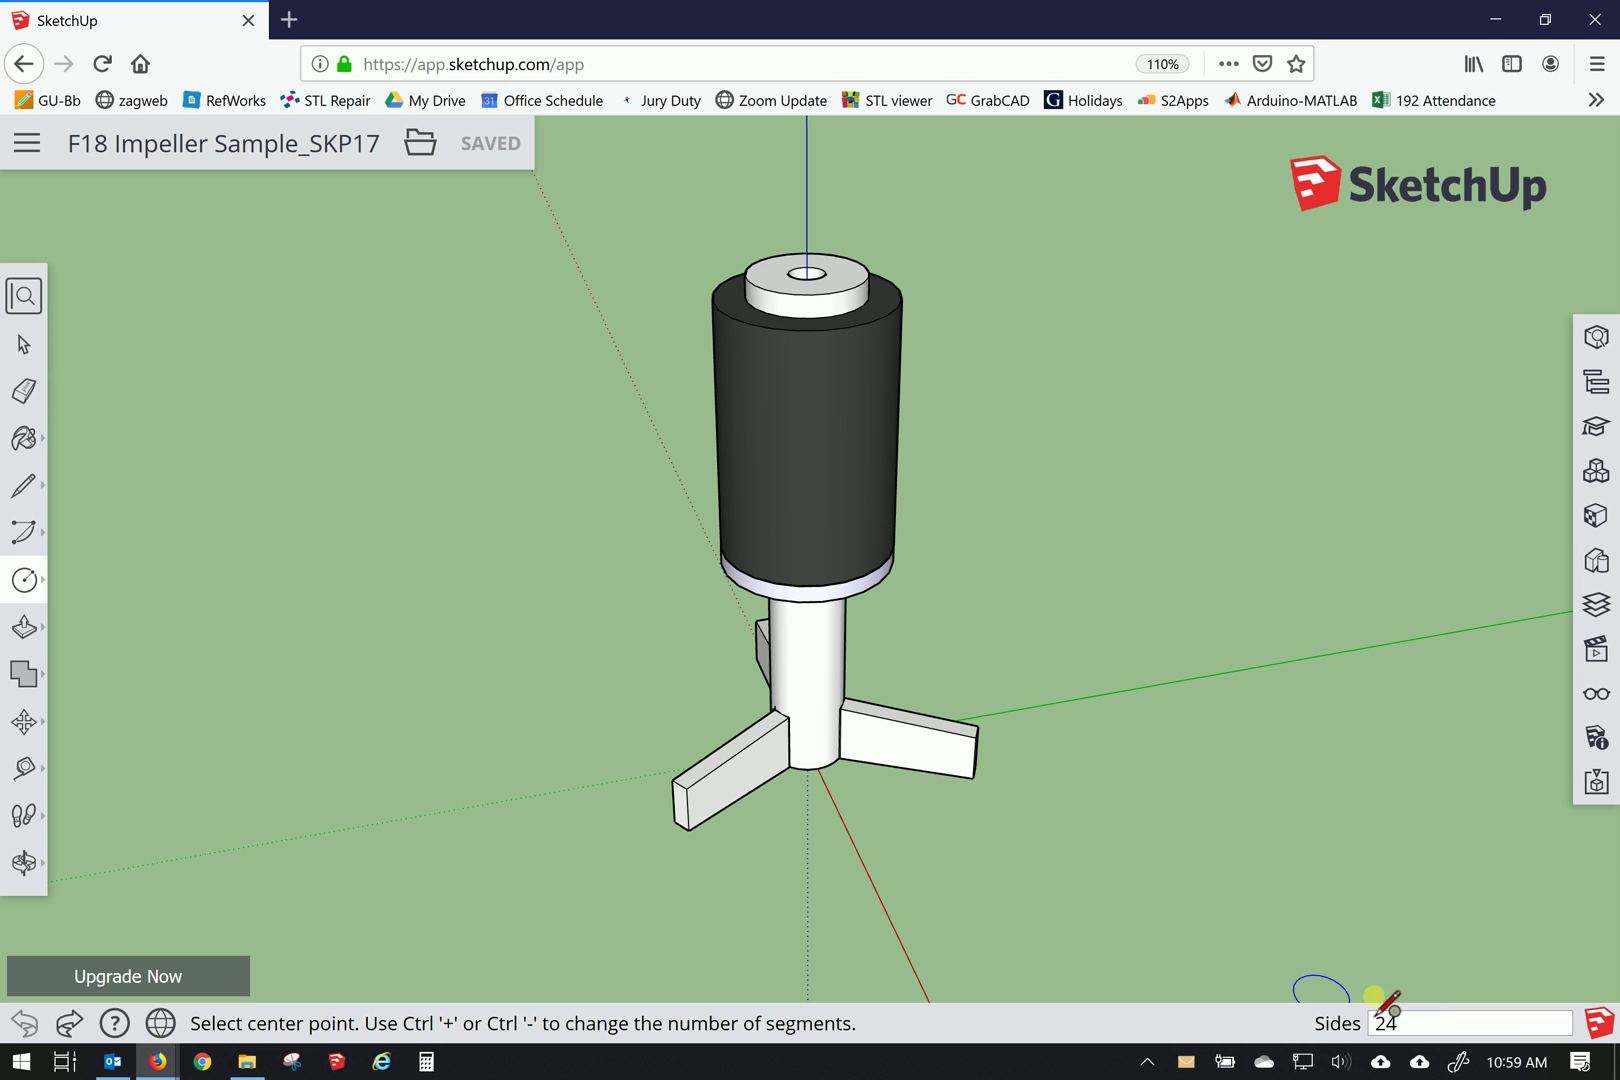
left_click(970, 657)
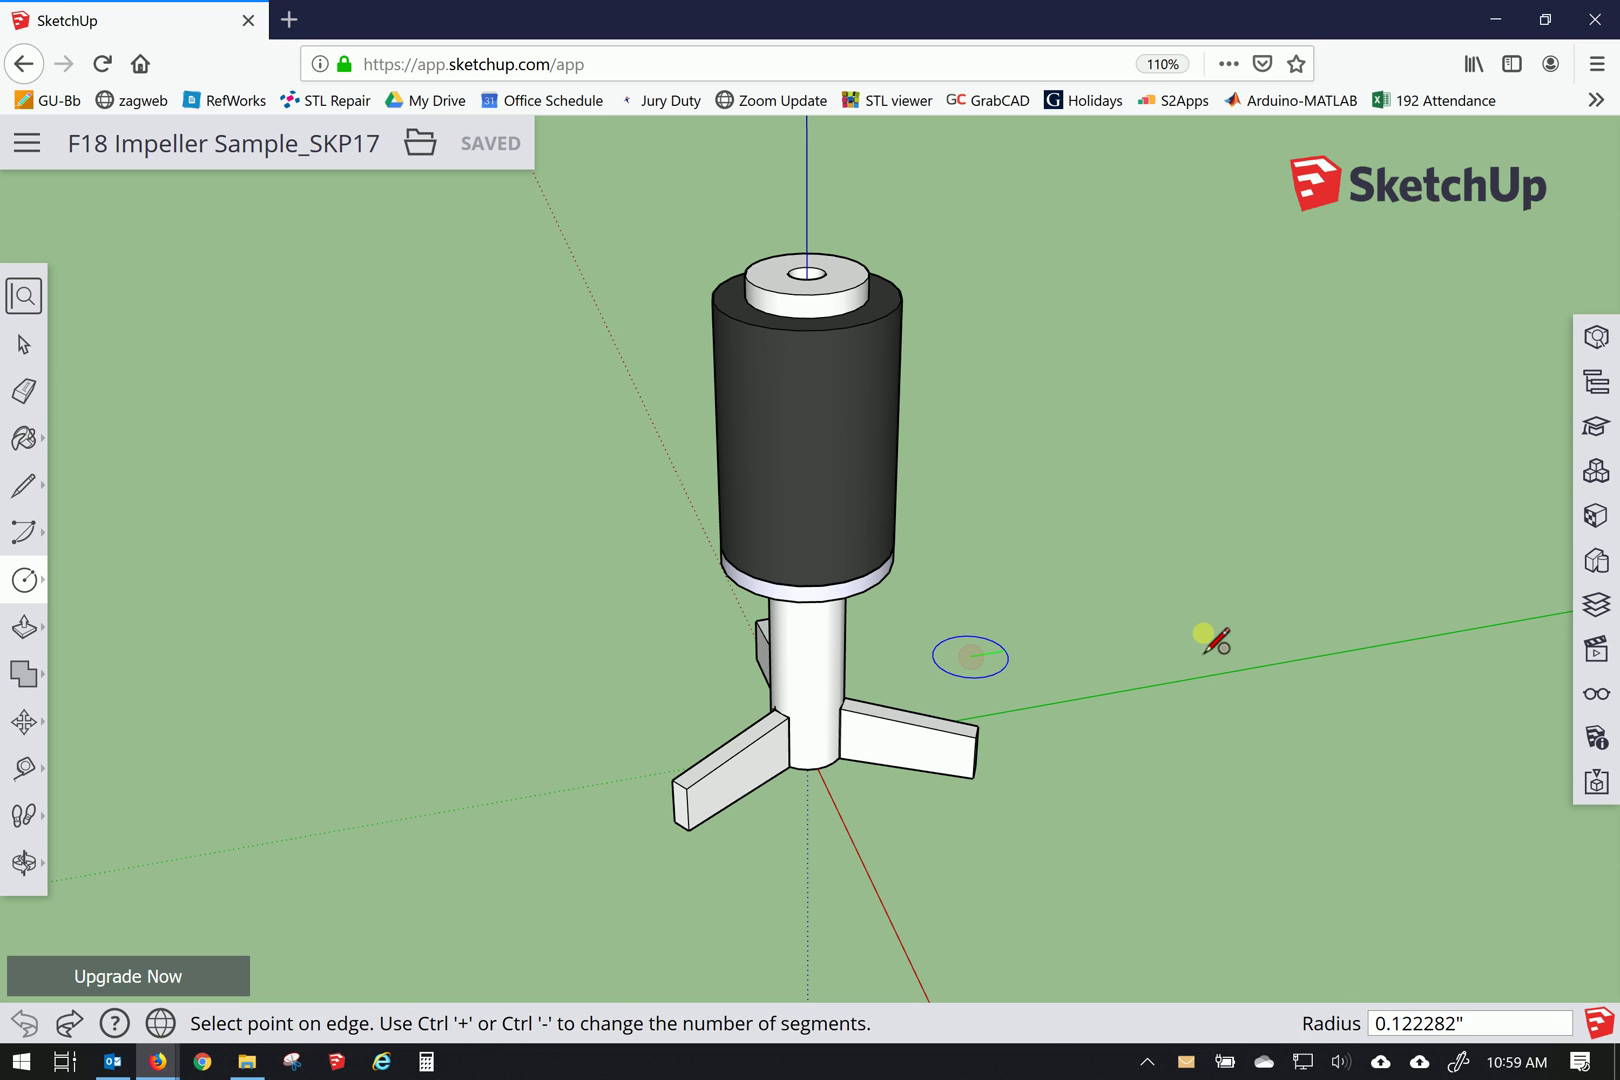
left_click(1420, 552)
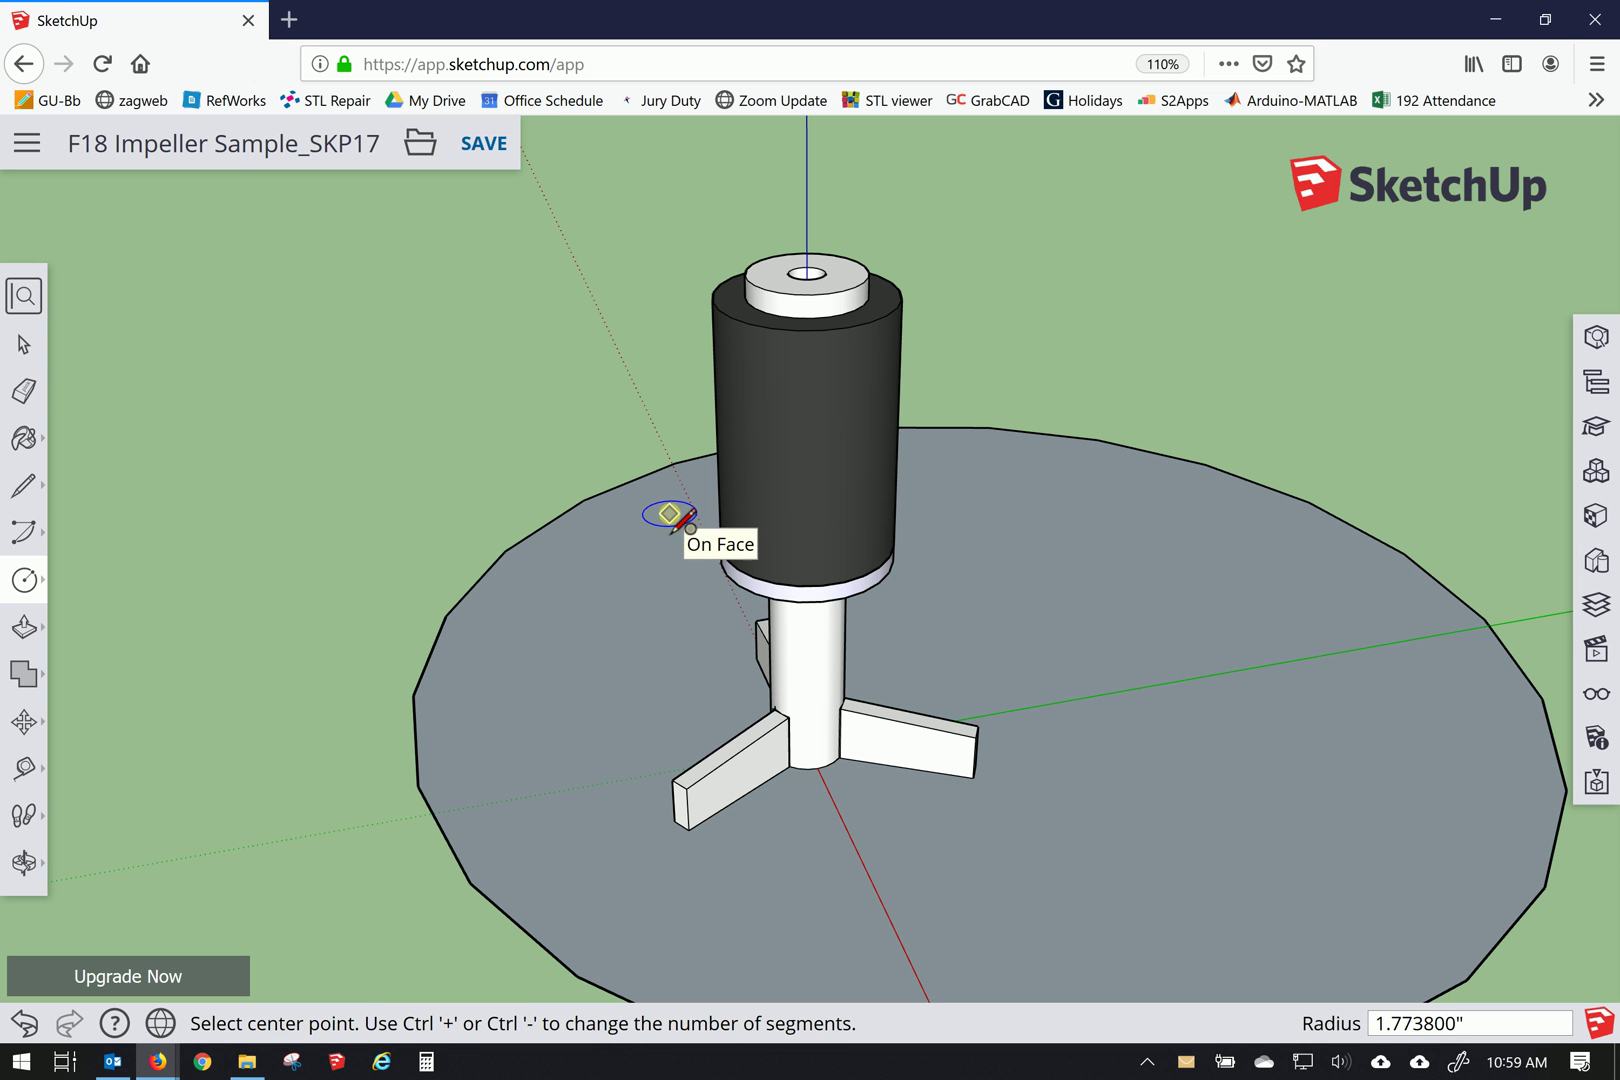
key("ctrl+z")
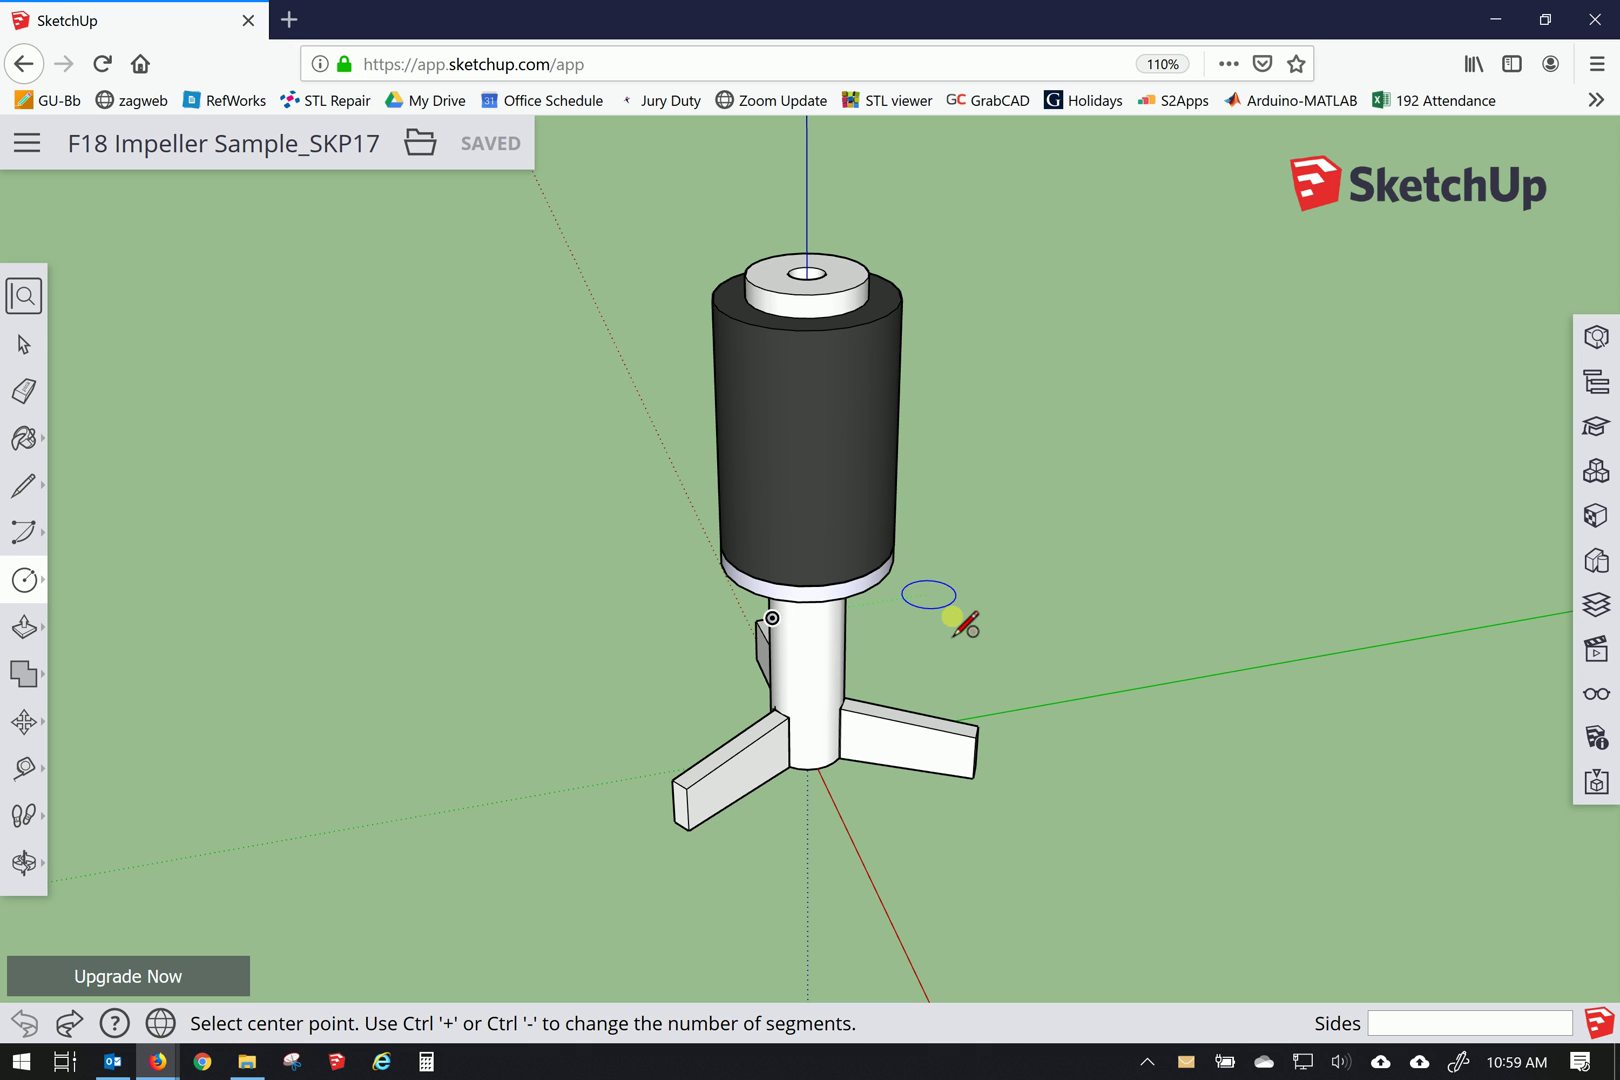
- Select the whole impeller model with the Select tool
left_click(24, 344)
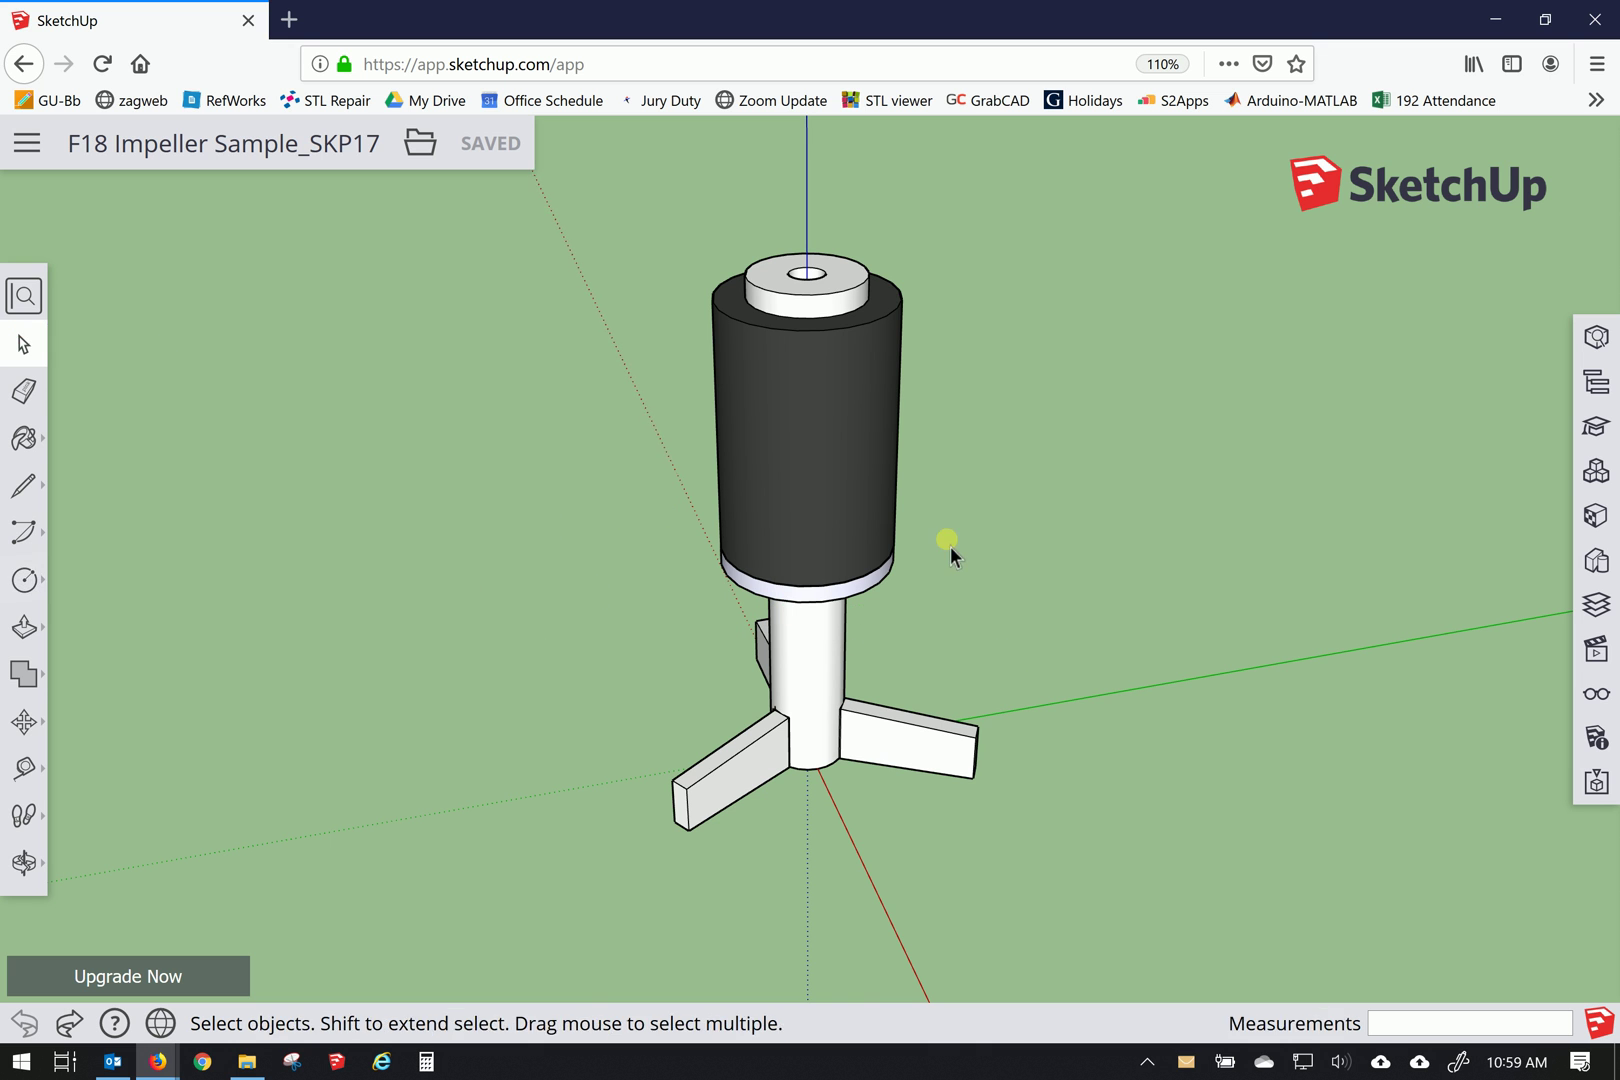
middle_click_drag(955, 560, 752, 589)
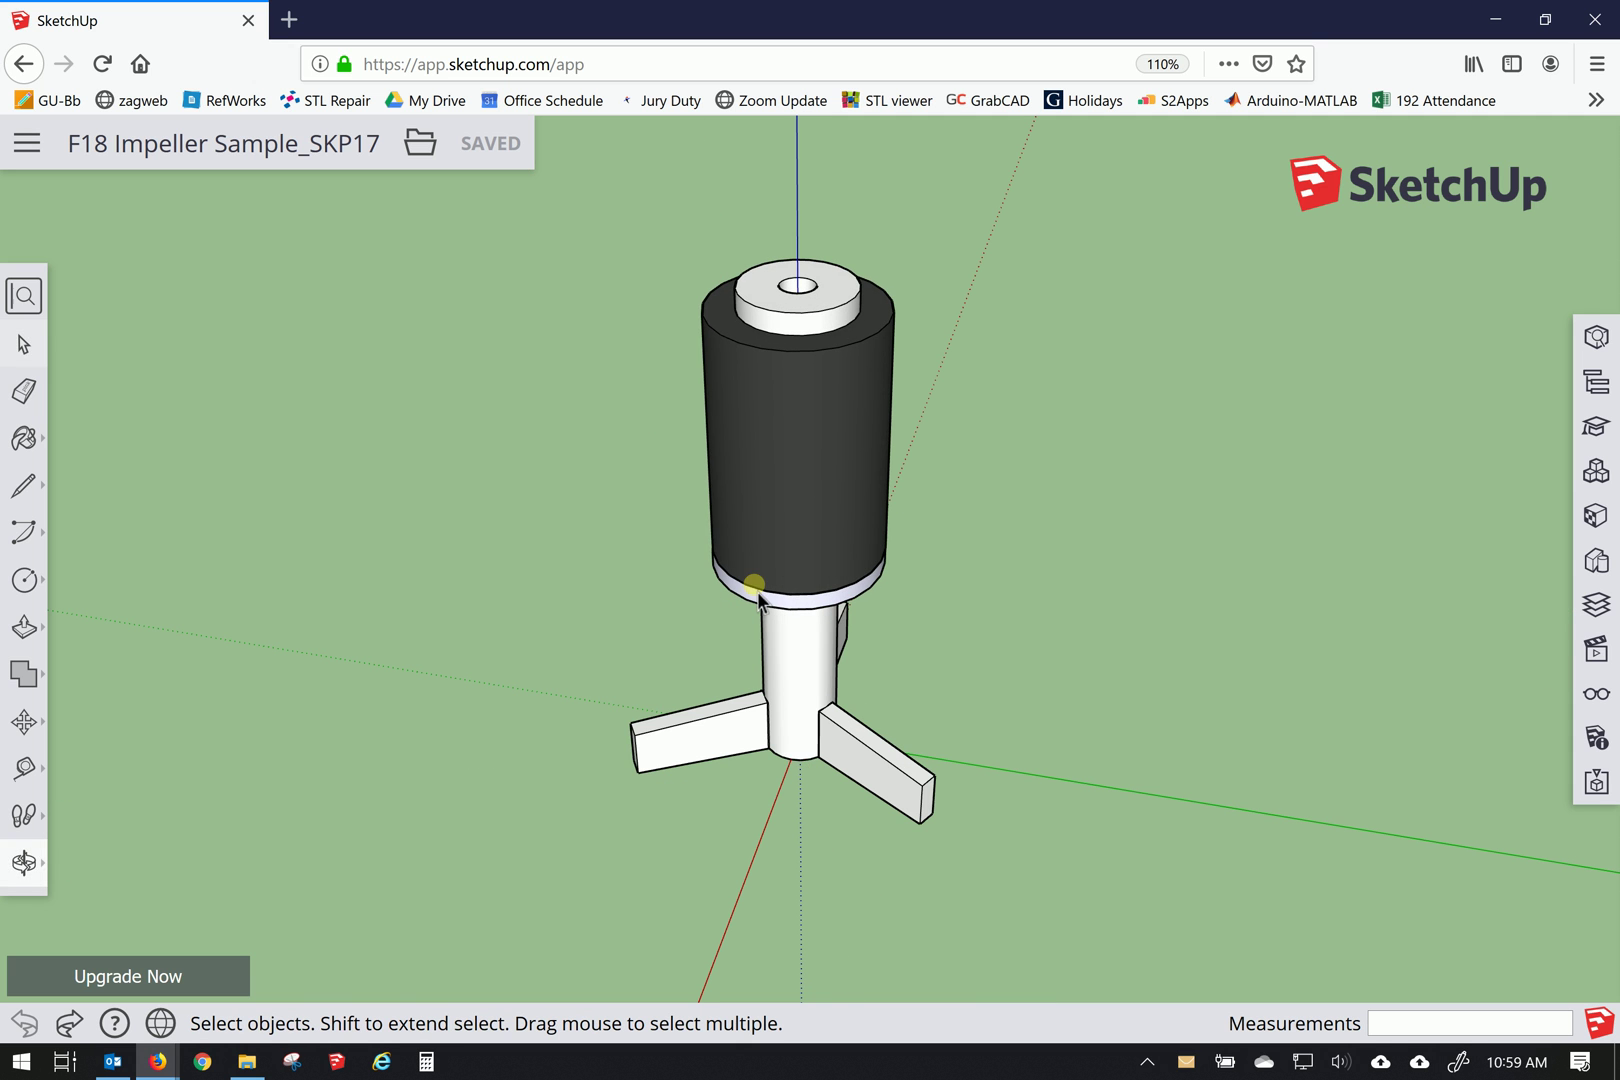
left_click(800, 548)
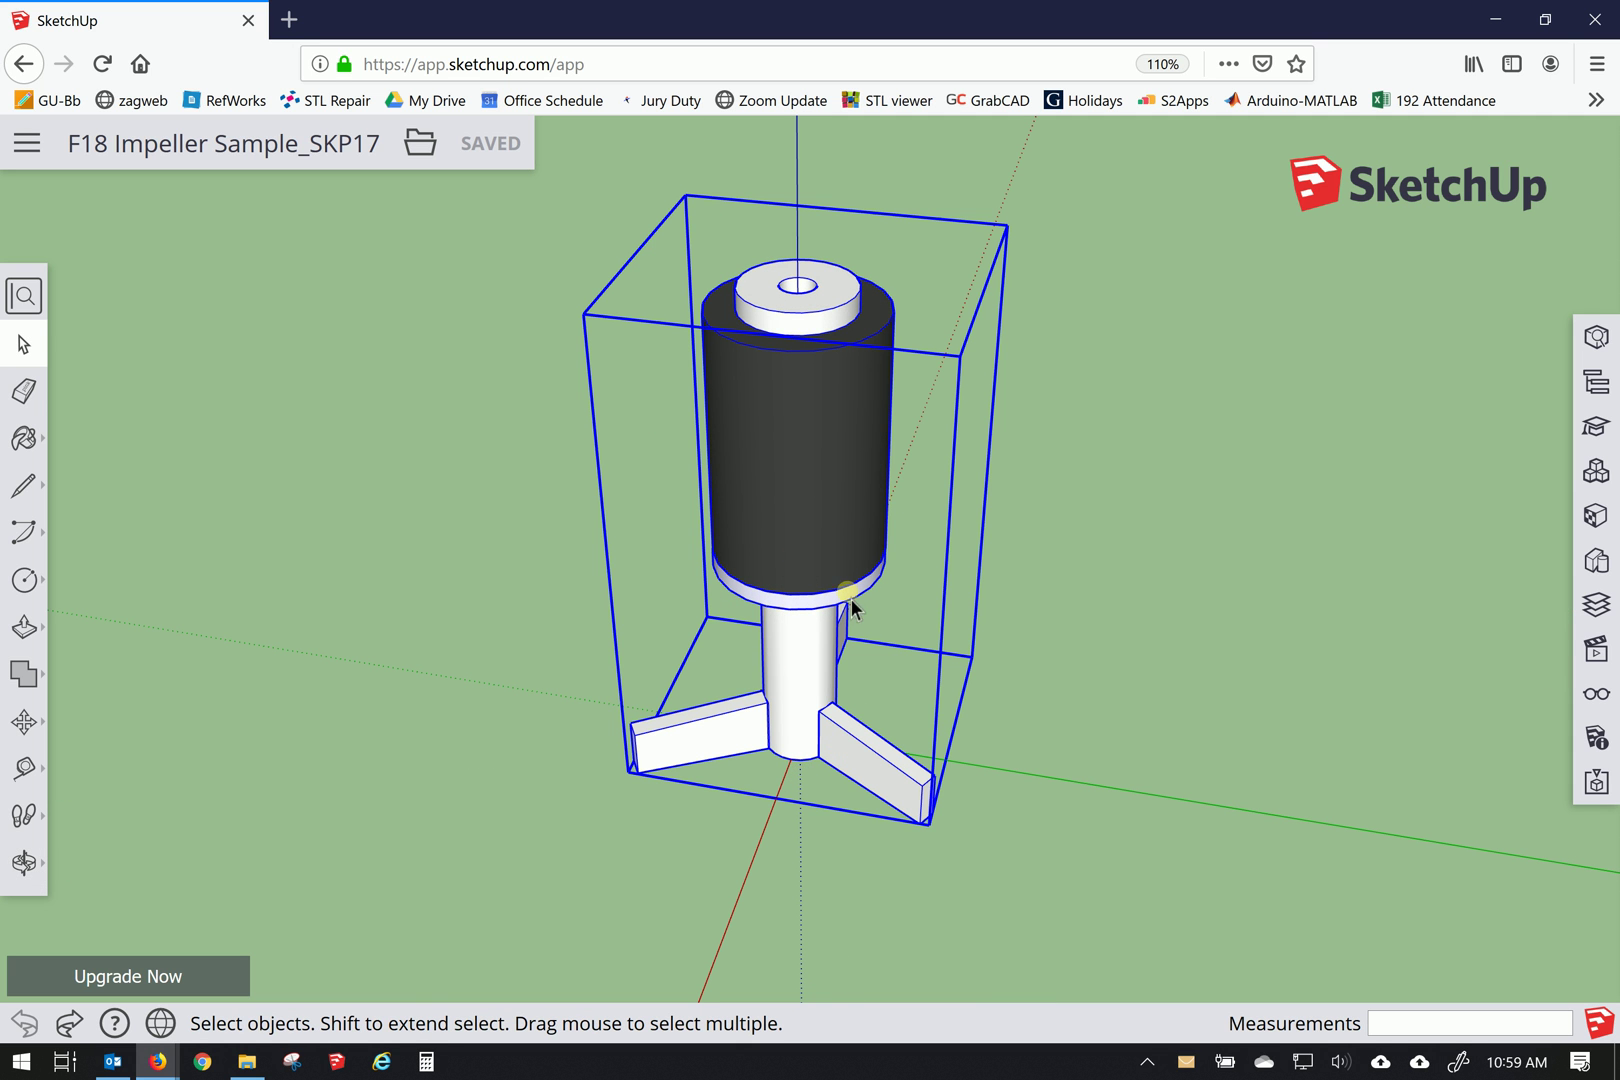